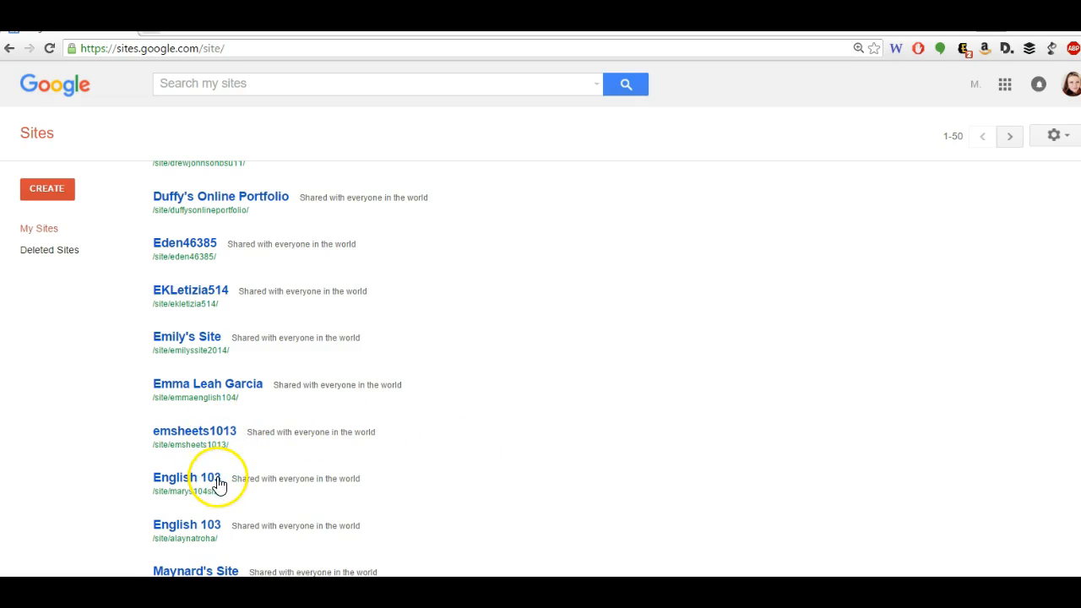
# Step: Open the first English 103 site from the list of sites
pyautogui.moveTo(199, 49); pyautogui.dragTo(73, 44)
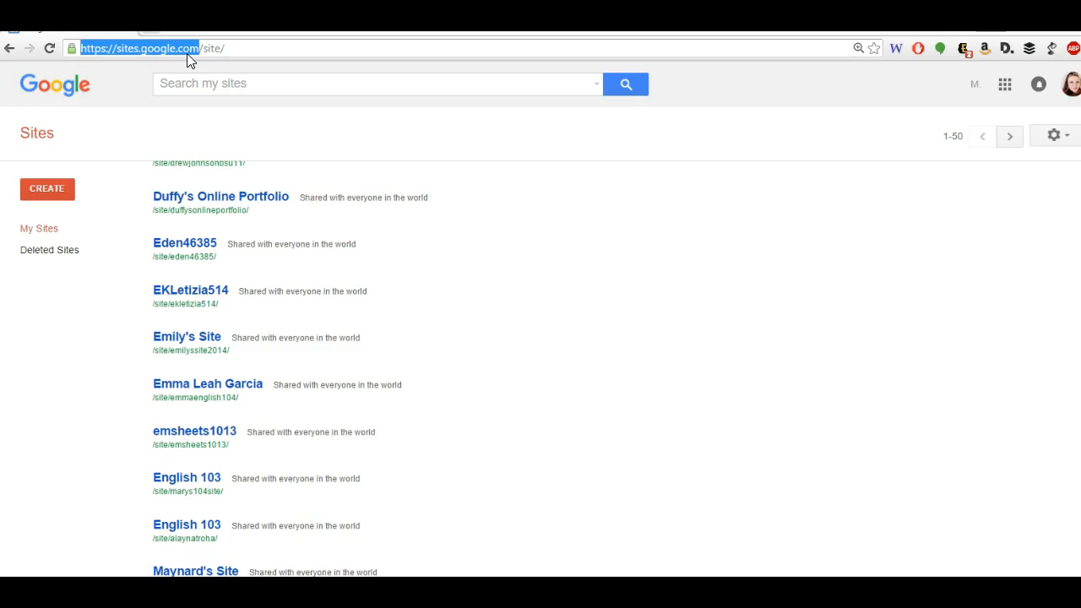
pyautogui.click(211, 478)
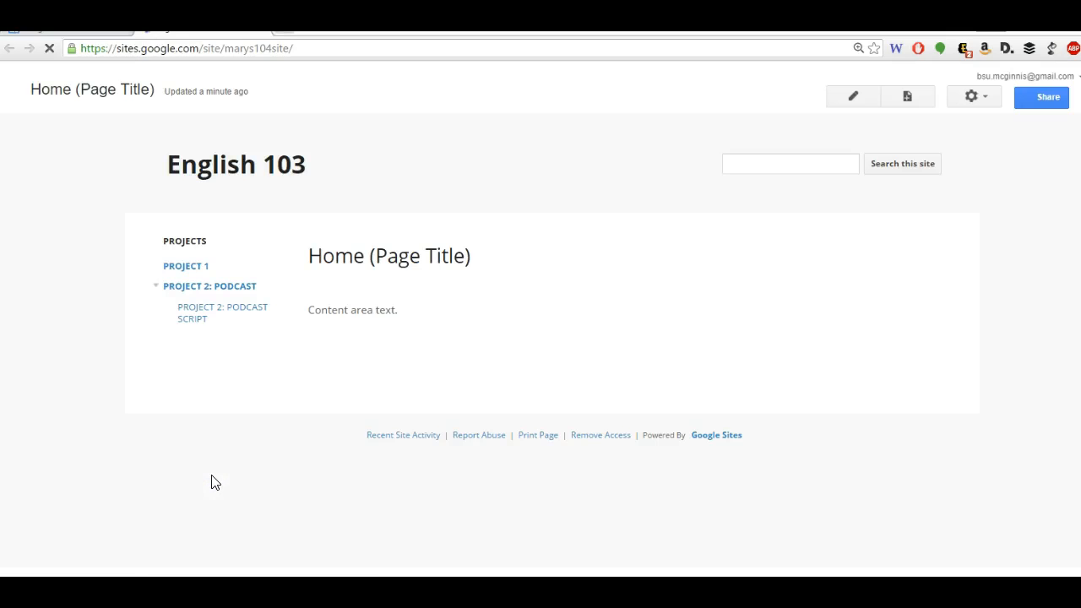
pyautogui.click(217, 439)
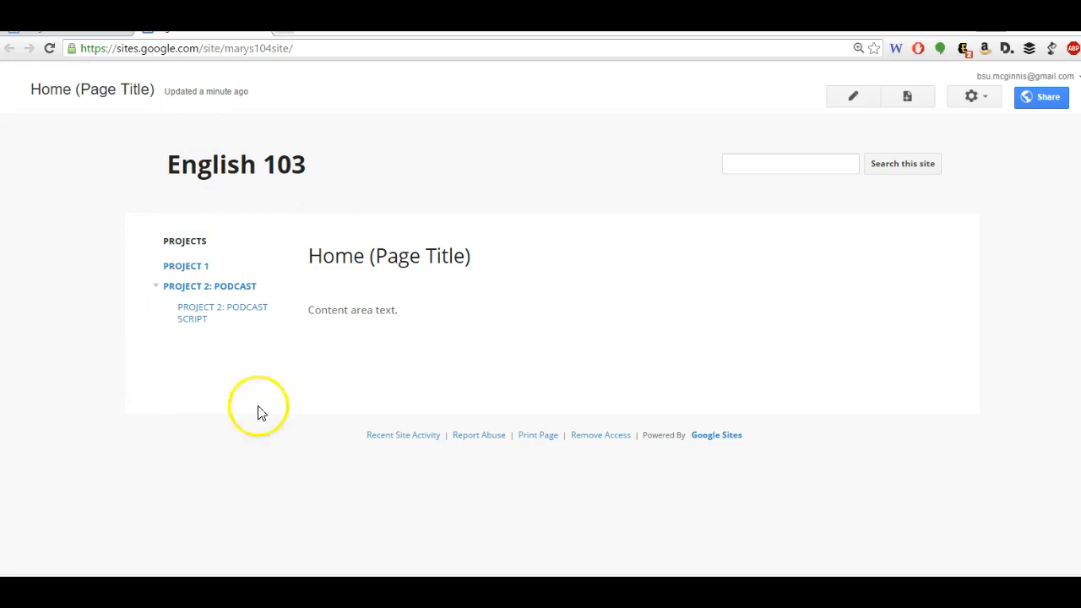
# Step: Open the Themes, Colors, and Fonts settings in the English 103 site's management area
pyautogui.click(990, 100)
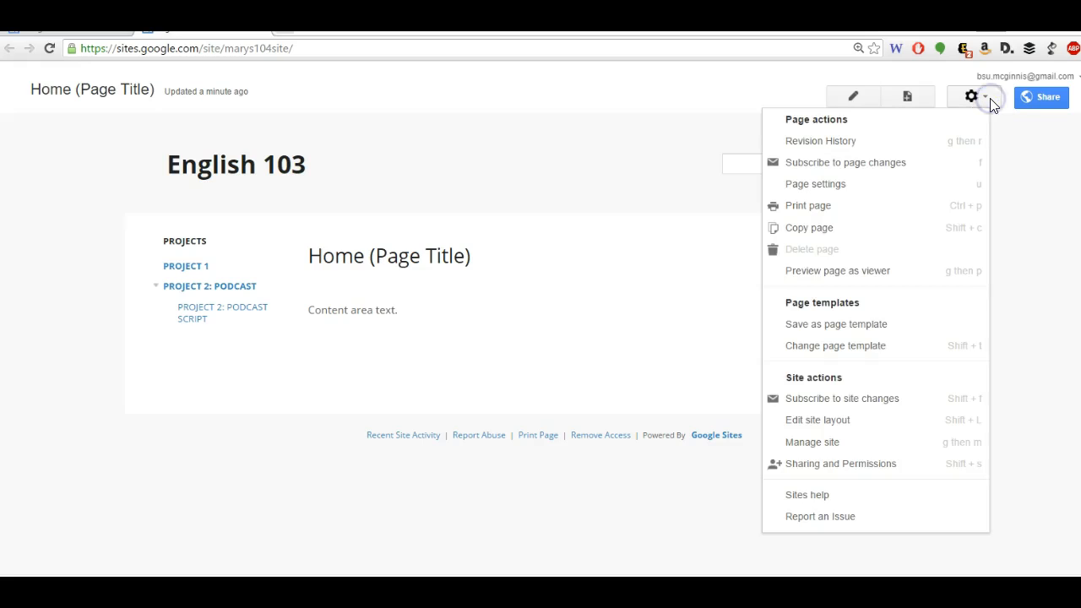
pyautogui.click(881, 447)
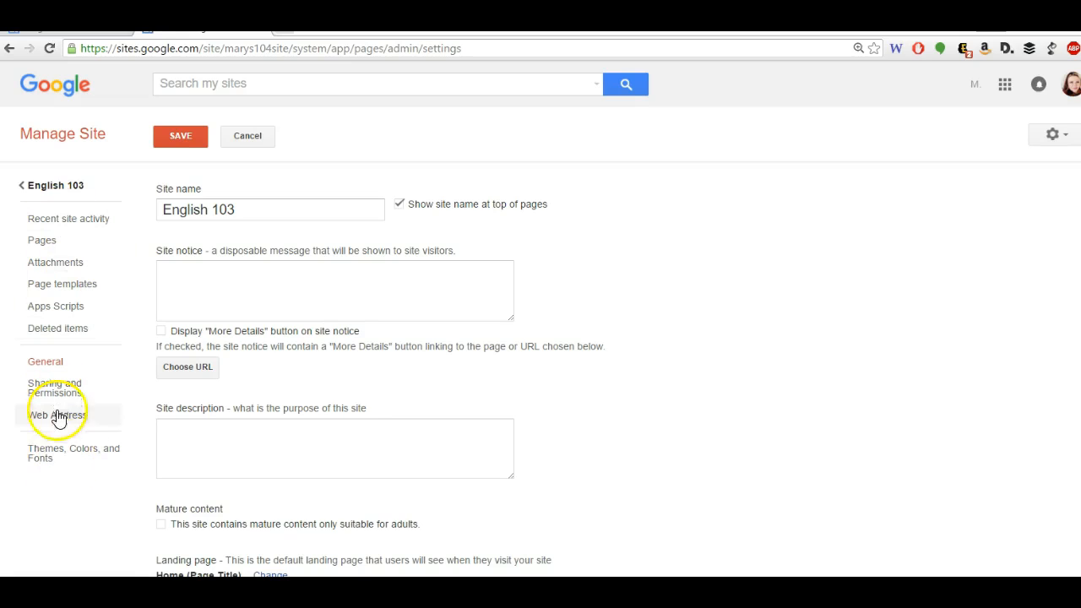
pyautogui.click(66, 472)
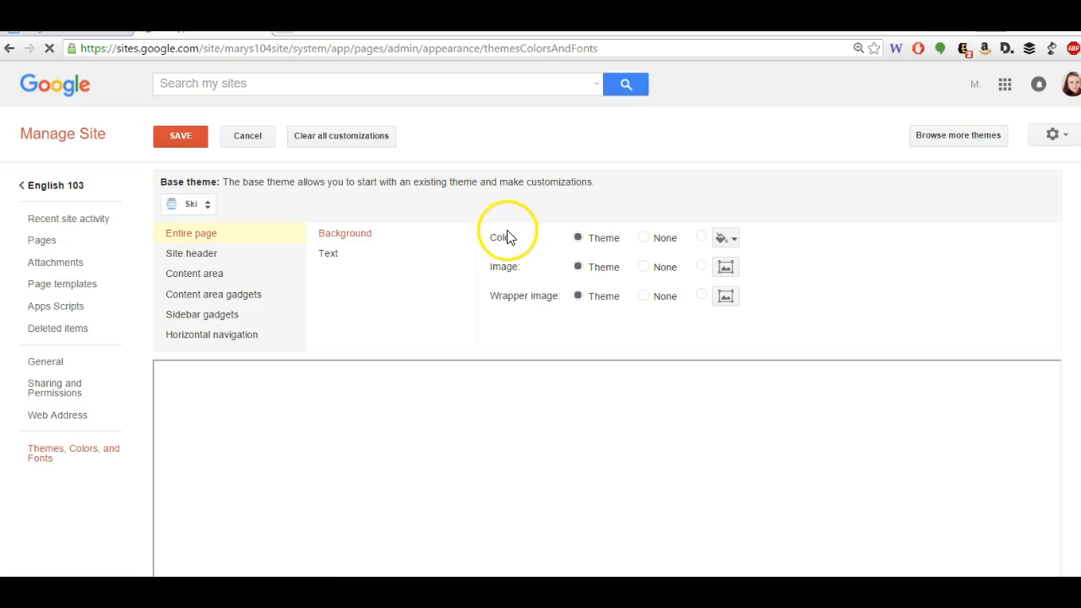
pyautogui.scroll(-1, 515, 363)
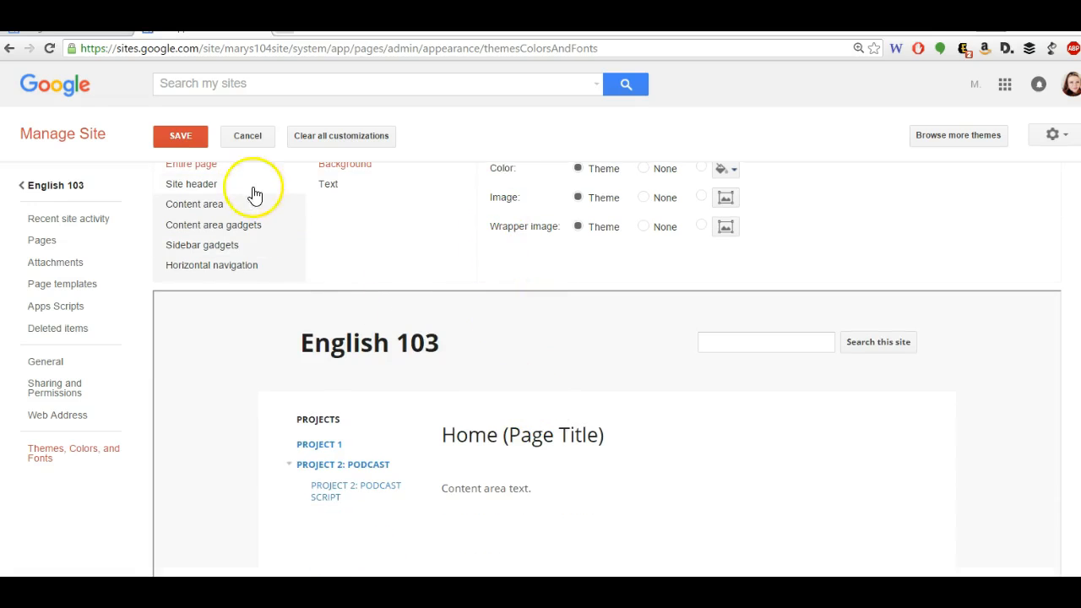
pyautogui.scroll(1, 447, 358)
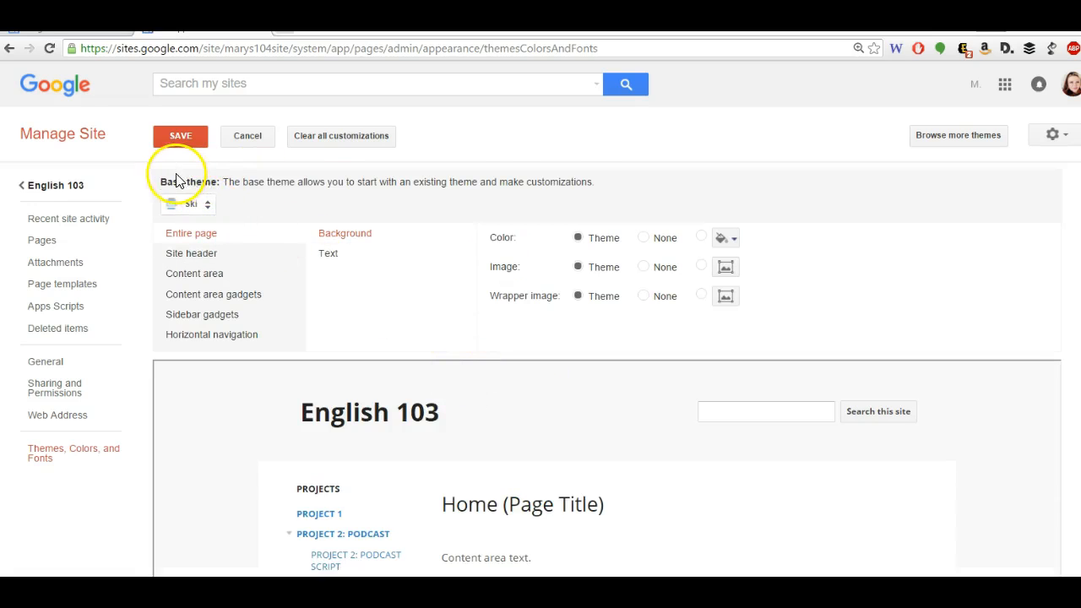
# Step: Try the Open Sky base theme and check it in the site preview
pyautogui.moveTo(164, 182); pyautogui.dragTo(595, 181)
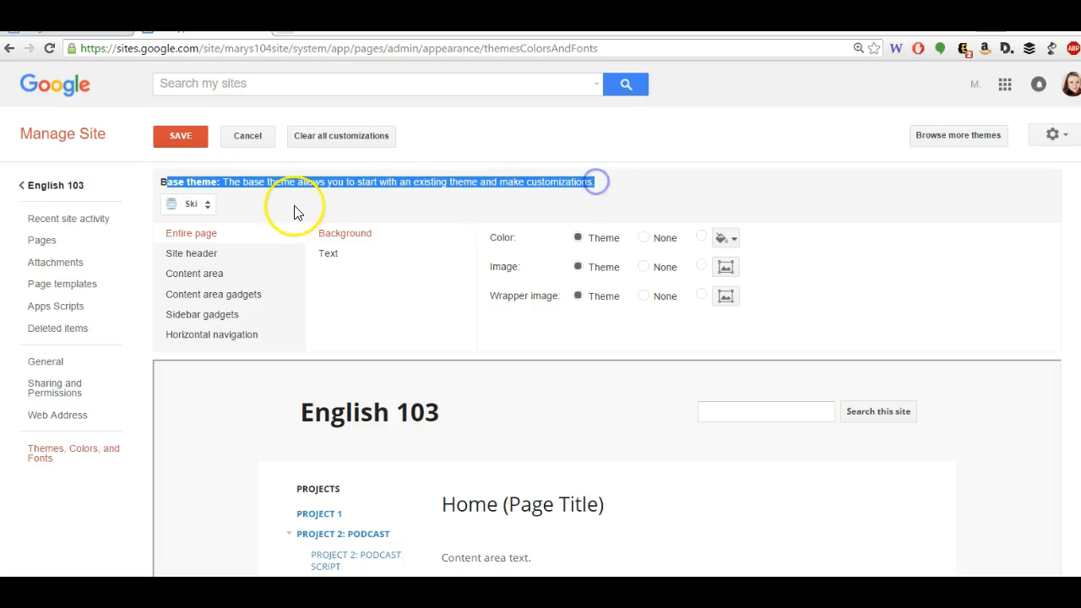
pyautogui.click(209, 206)
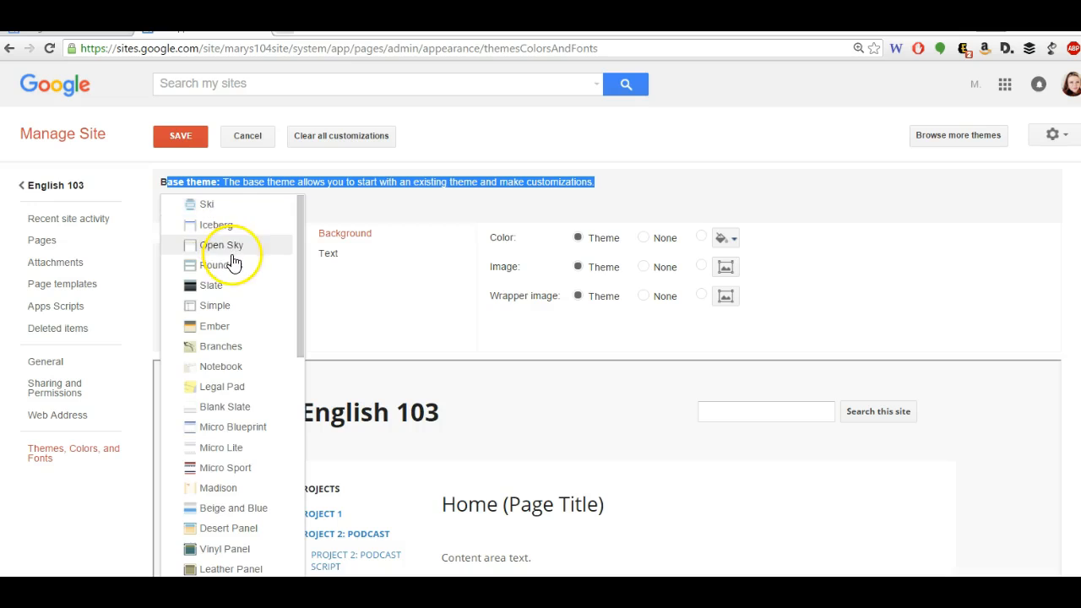
pyautogui.click(222, 246)
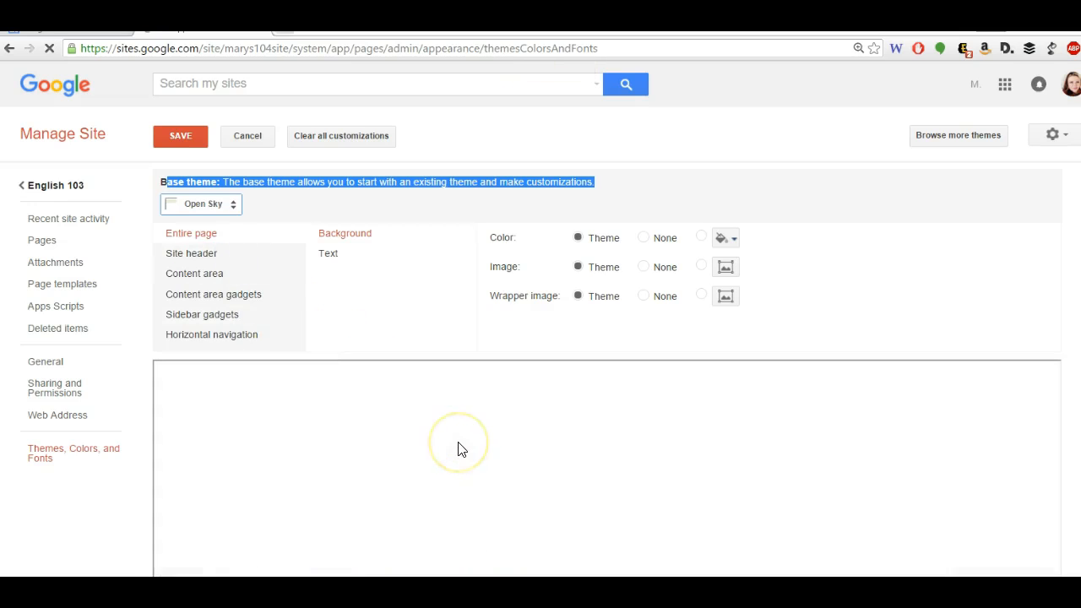
pyautogui.scroll(-1, 649, 478)
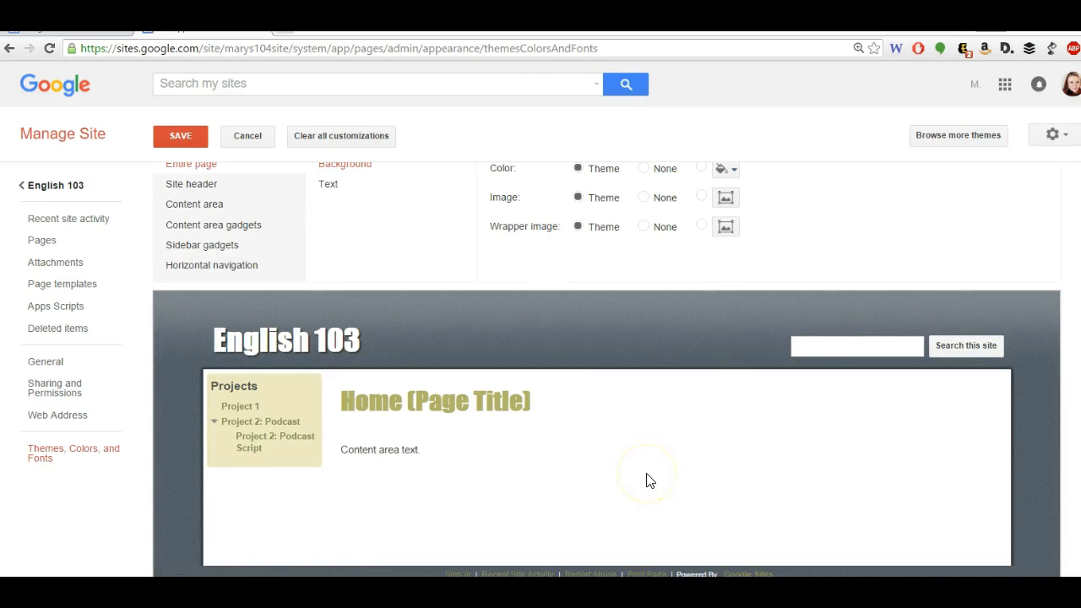
# Step: Try the Micro Sport and Lavender Panel base themes and check each in the site preview
pyautogui.scroll(1, 272, 233)
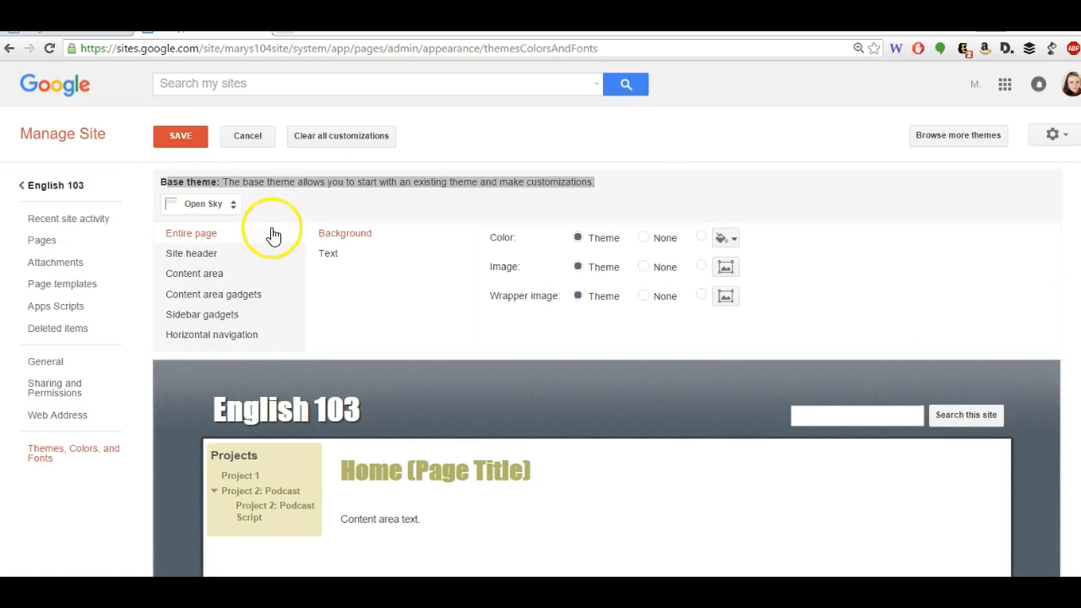
pyautogui.click(229, 206)
pyautogui.click(241, 427)
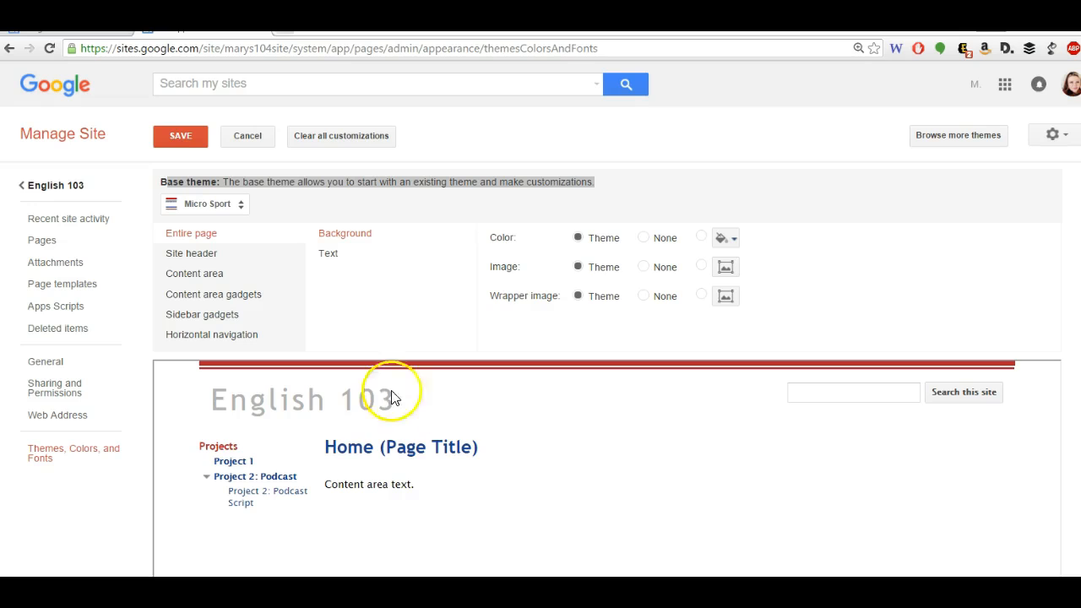
pyautogui.click(243, 206)
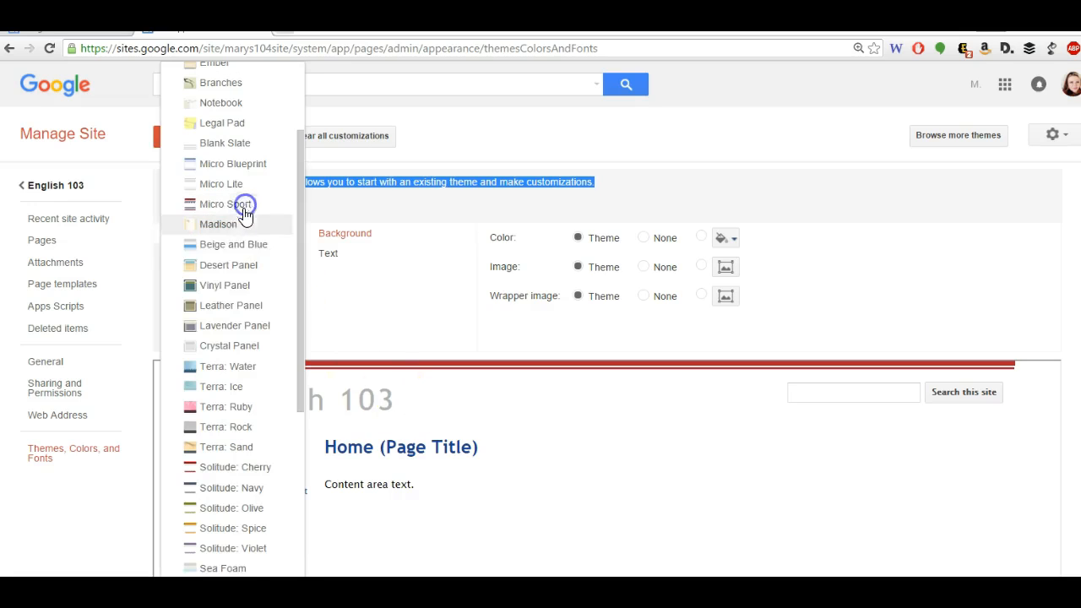
pyautogui.click(234, 320)
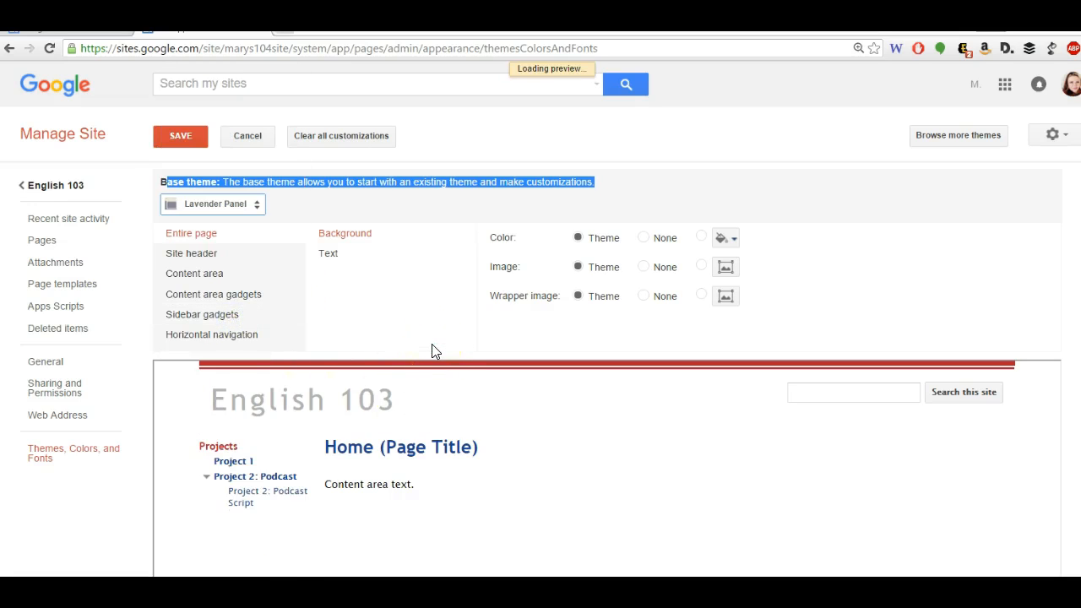
pyautogui.scroll(-1, 397, 338)
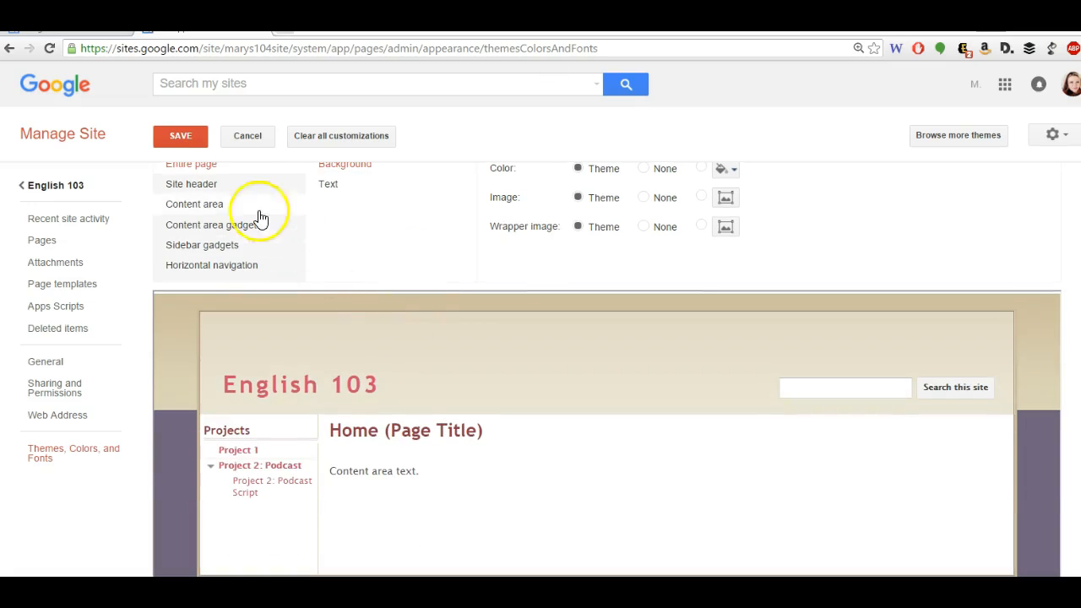
# Step: Set the site's base theme to Terra: Ice
pyautogui.scroll(1, 241, 239)
pyautogui.click(212, 205)
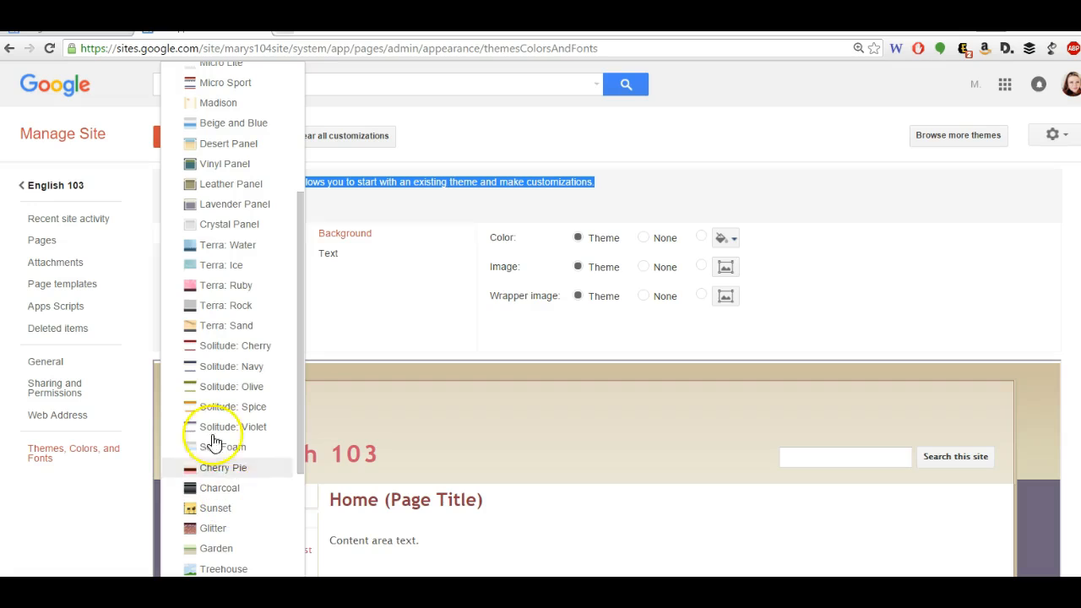
pyautogui.click(217, 265)
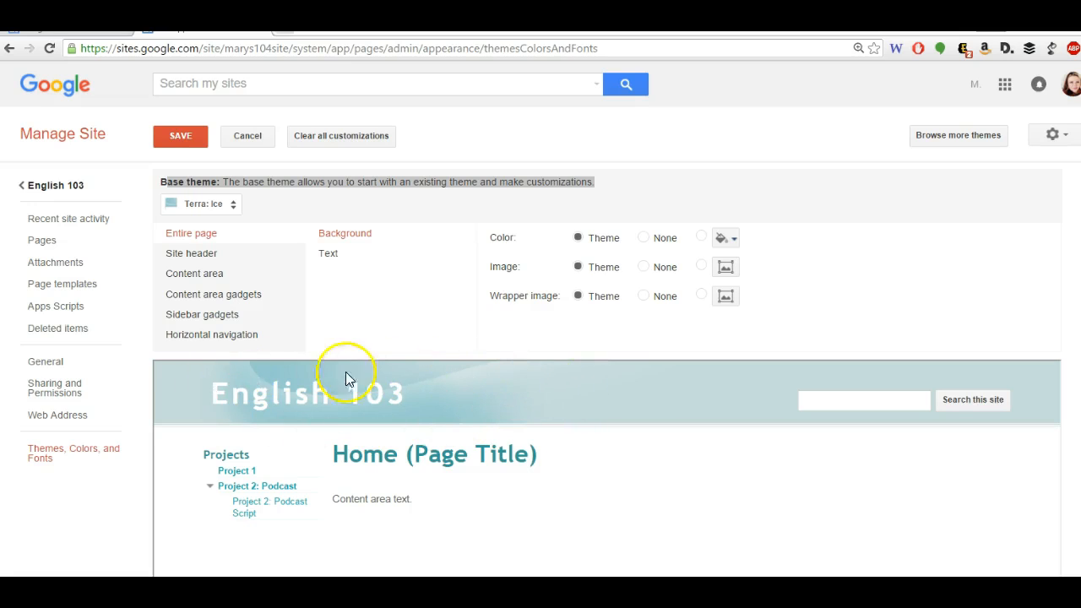
# Step: Switch the site header's title from the theme font to a custom font, using Normal
pyautogui.click(190, 255)
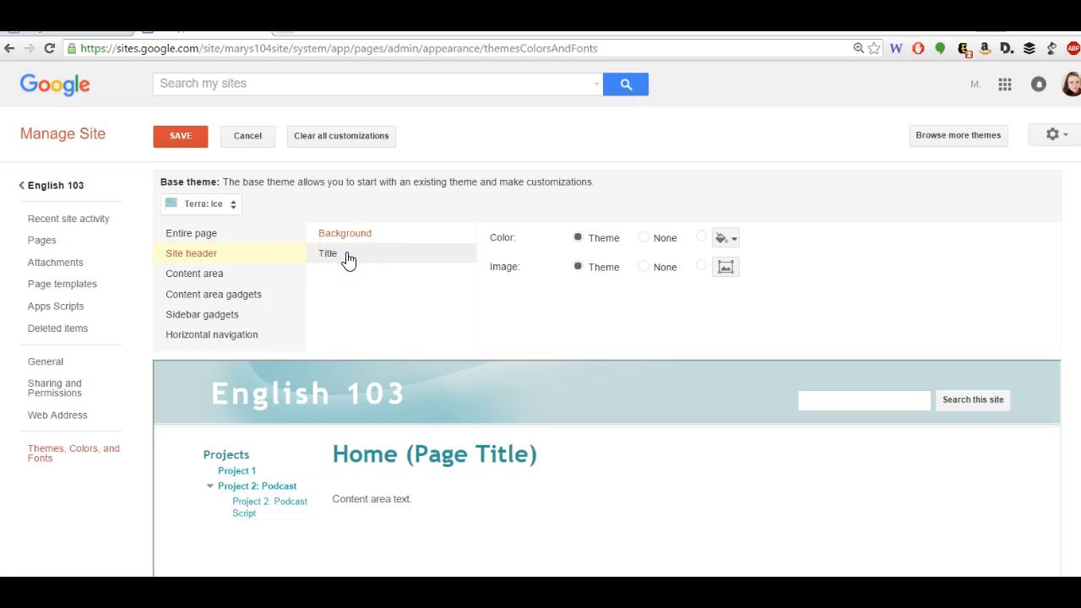
pyautogui.click(347, 256)
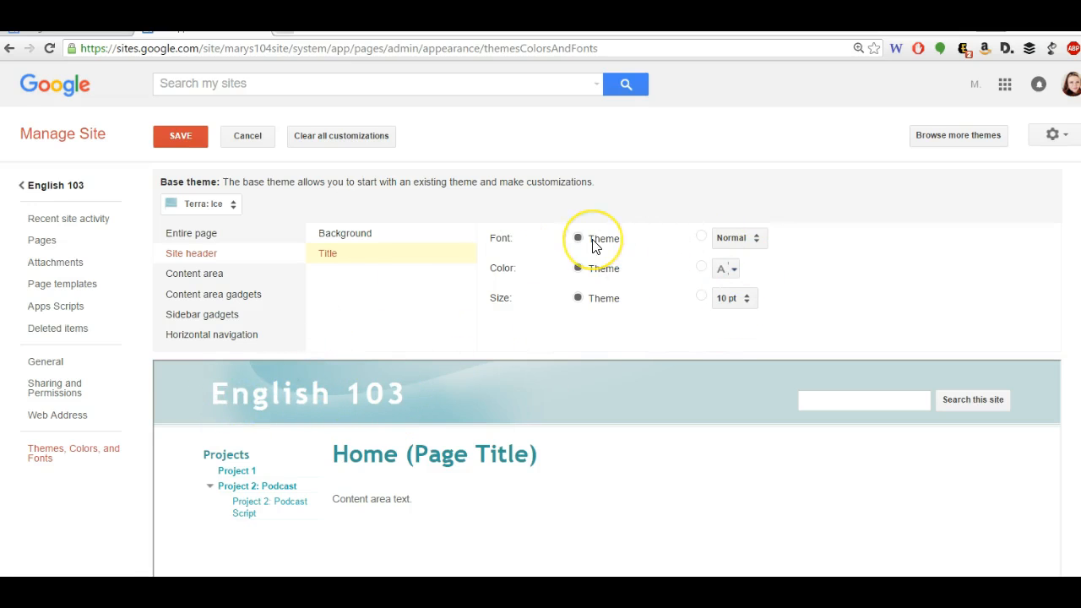
pyautogui.click(701, 239)
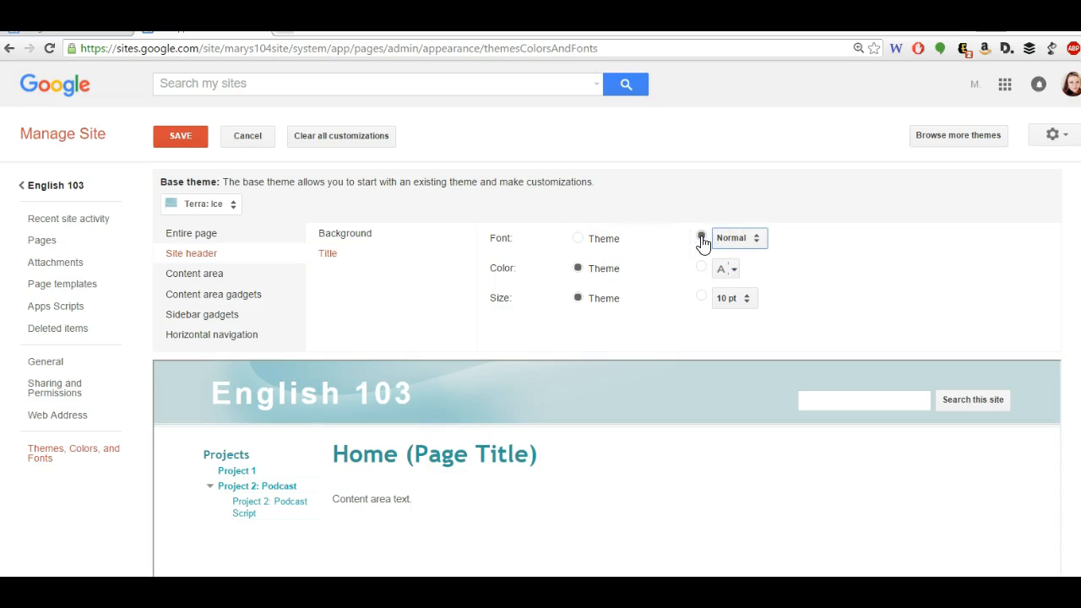
pyautogui.click(739, 241)
pyautogui.click(758, 241)
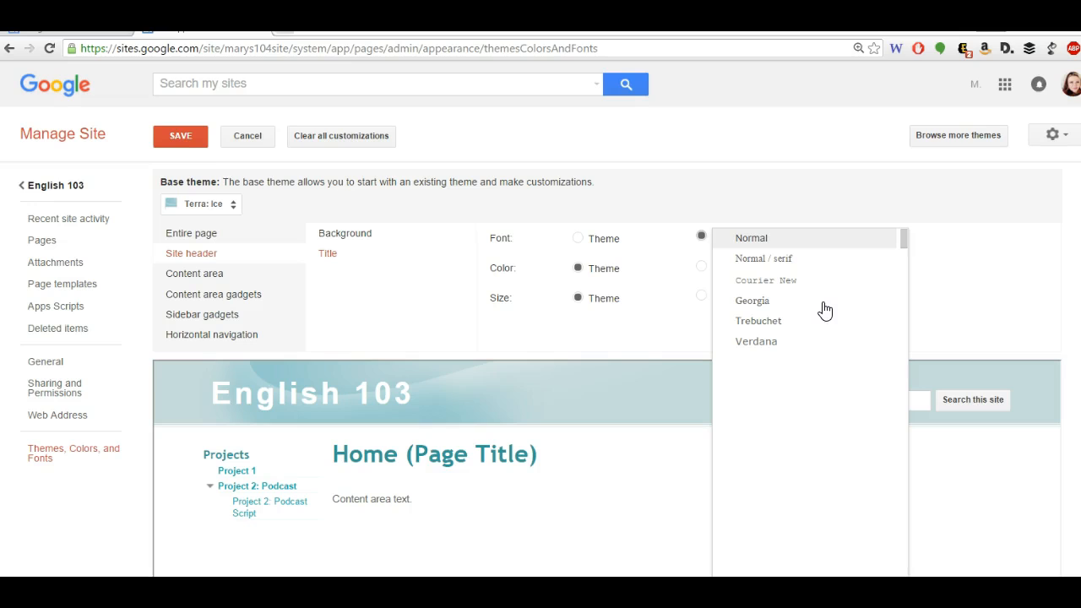
pyautogui.click(902, 244)
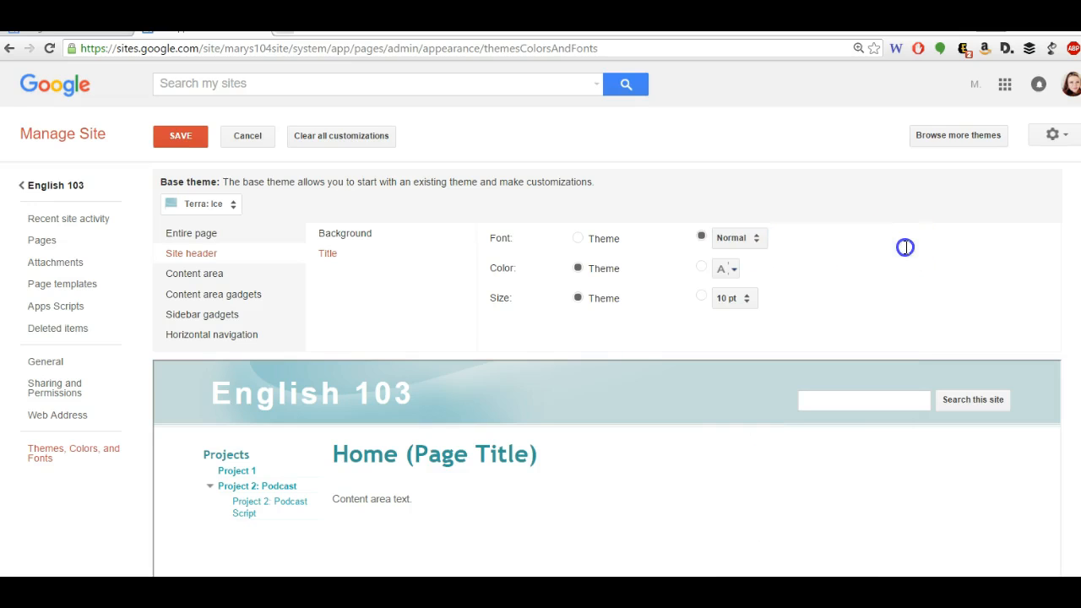
# Step: Try the Allura and Amaranth fonts on the site header's title
pyautogui.click(759, 237)
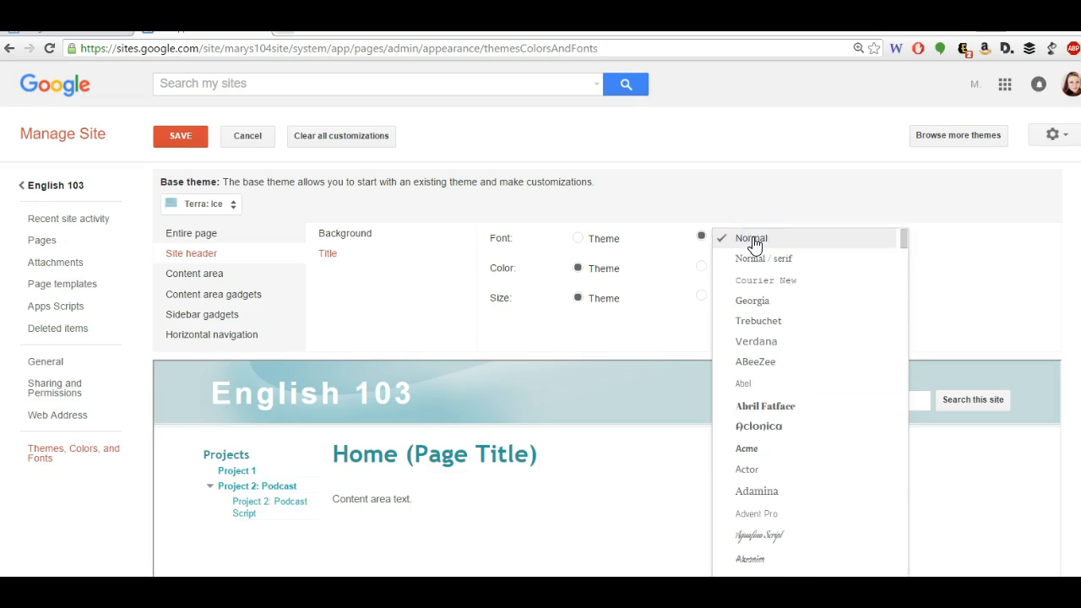
pyautogui.scroll(-5, 784, 321)
pyautogui.scroll(-4, 798, 369)
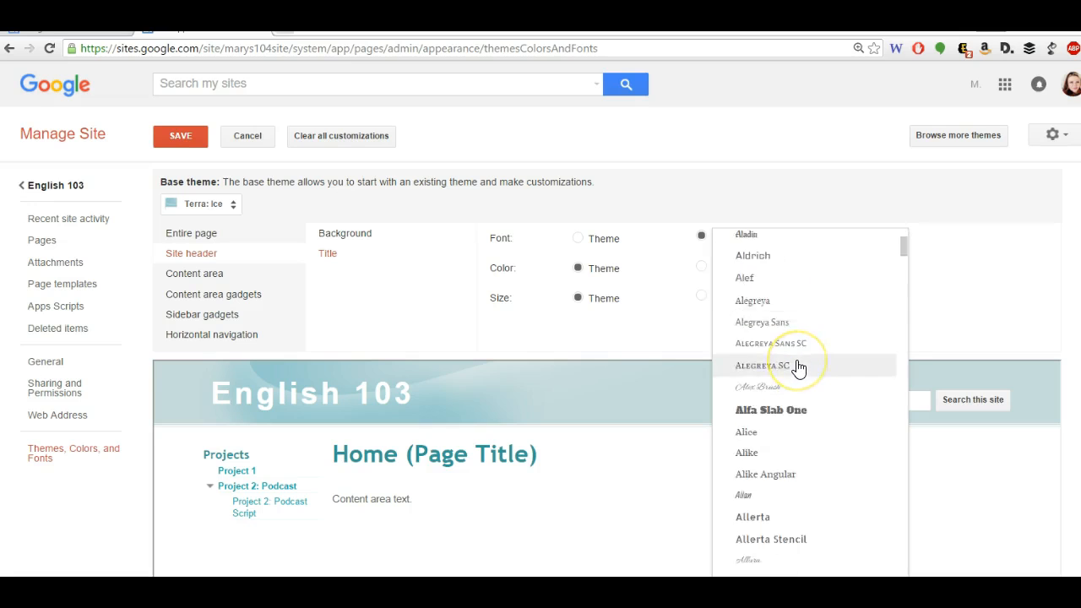
pyautogui.click(796, 358)
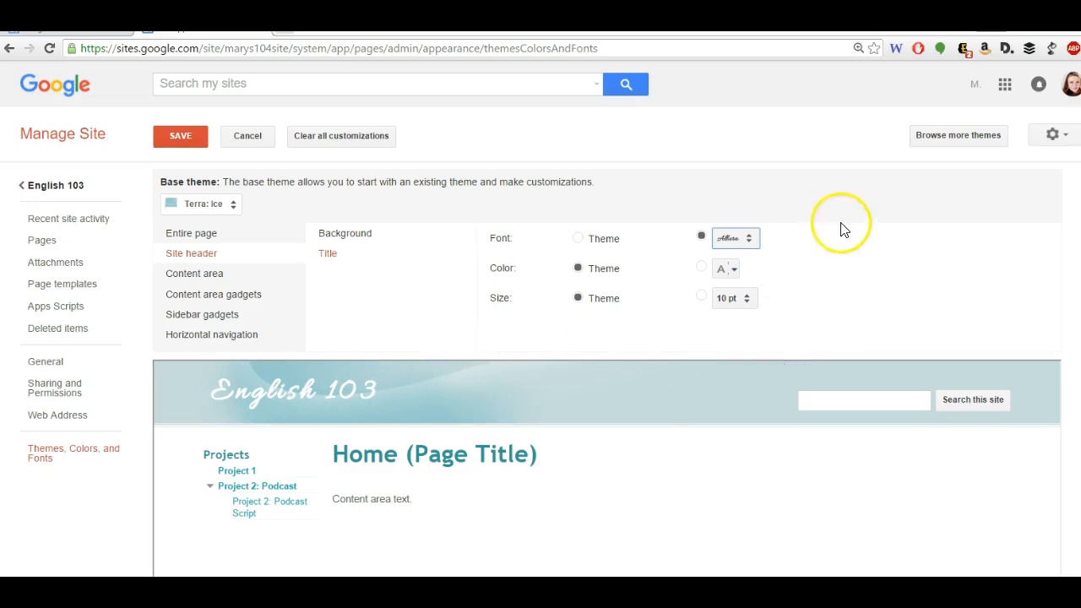
pyautogui.click(750, 240)
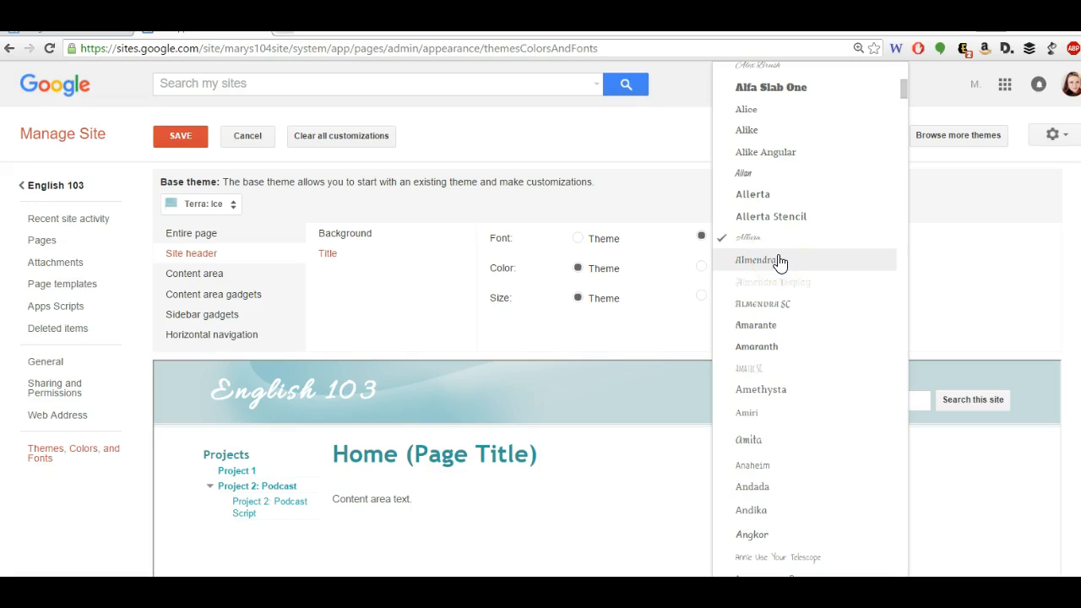
pyautogui.click(809, 355)
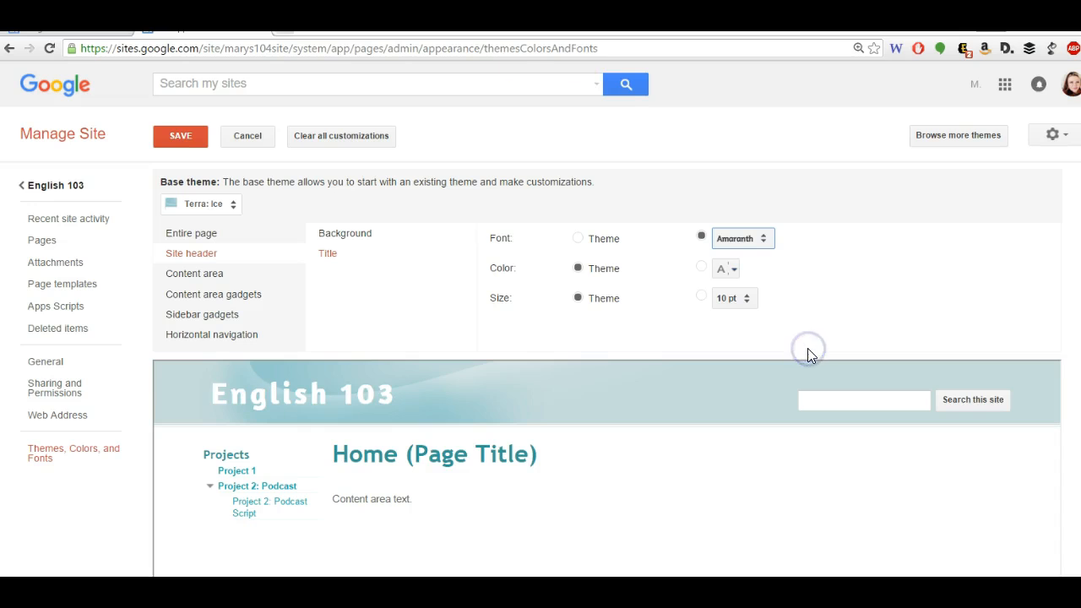
# Step: Set the site header title's font to Archivo Narrow
pyautogui.click(764, 241)
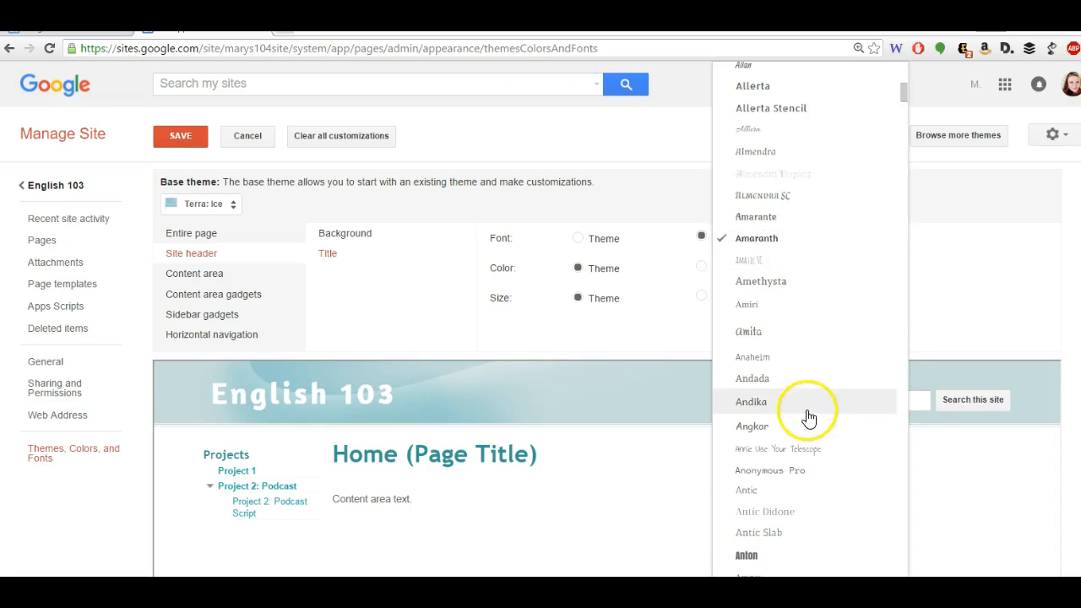
pyautogui.scroll(-5, 806, 430)
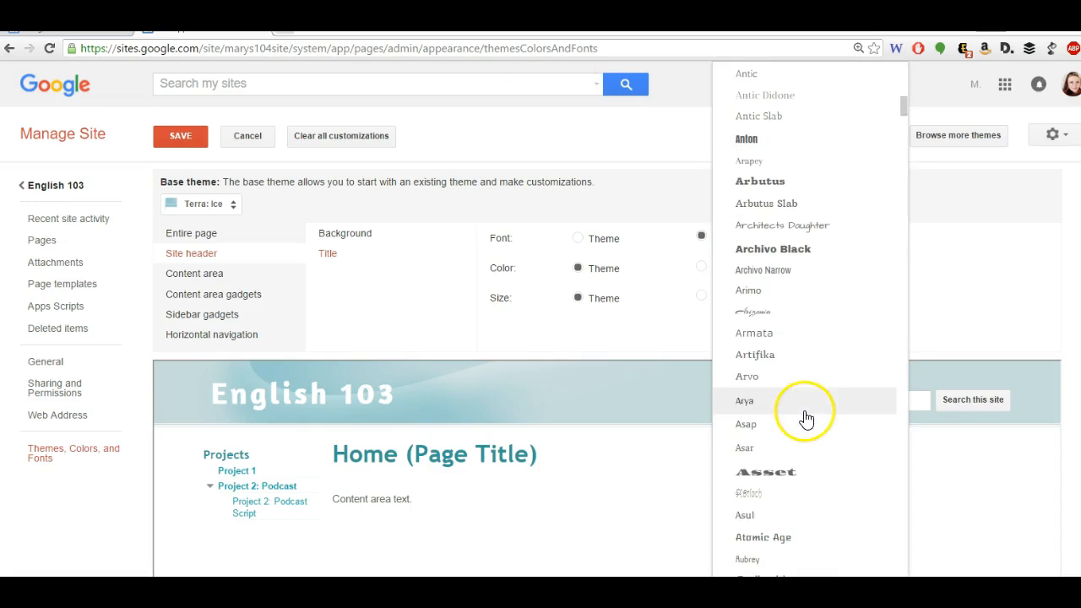
pyautogui.click(796, 271)
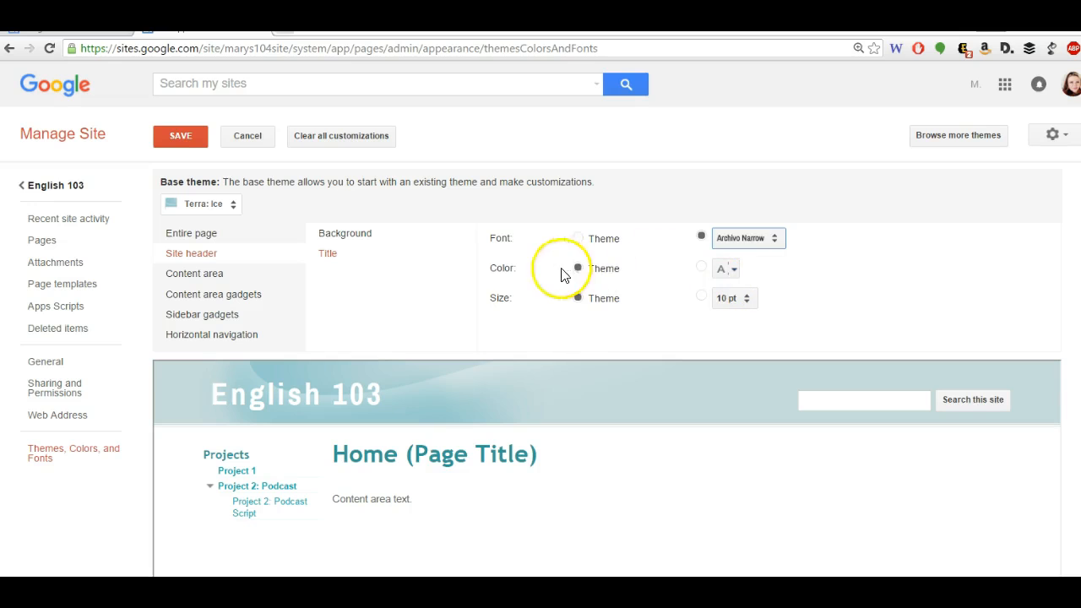
# Step: Give the site header's title a custom black color
pyautogui.click(702, 269)
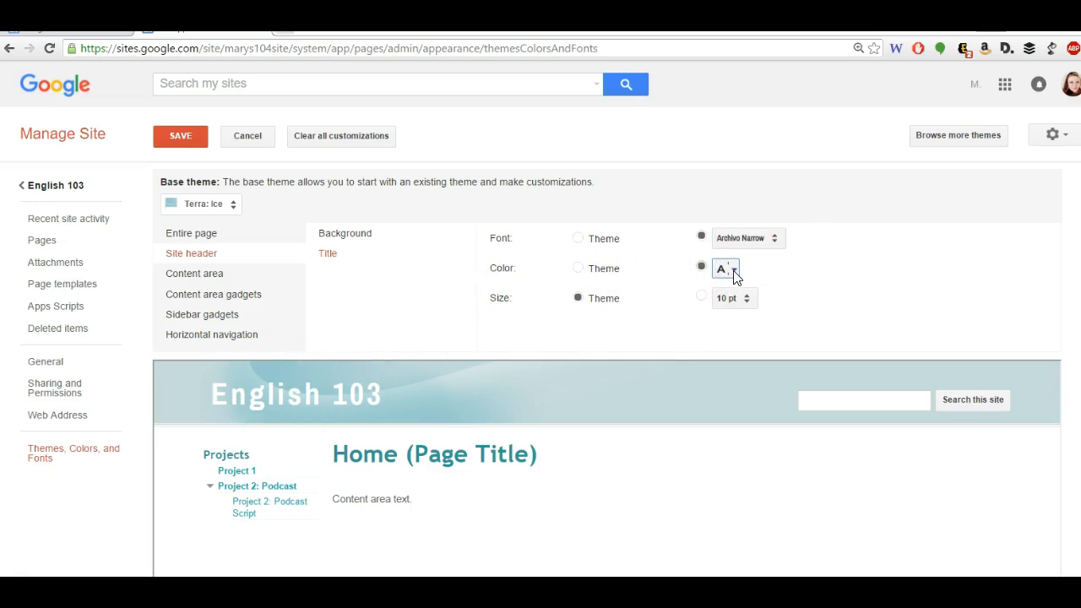
pyautogui.click(735, 269)
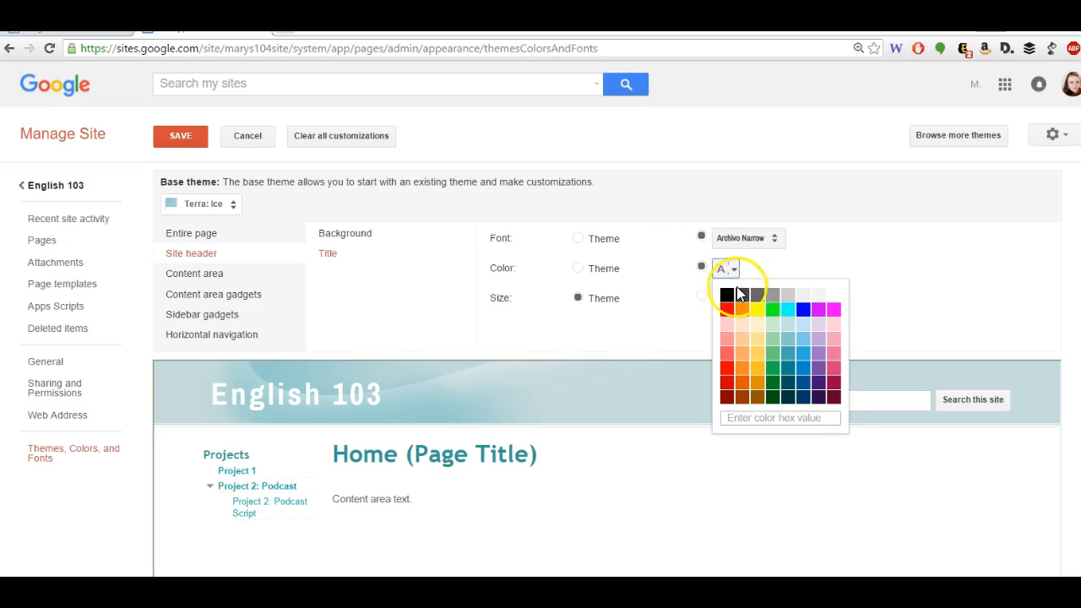
pyautogui.click(726, 294)
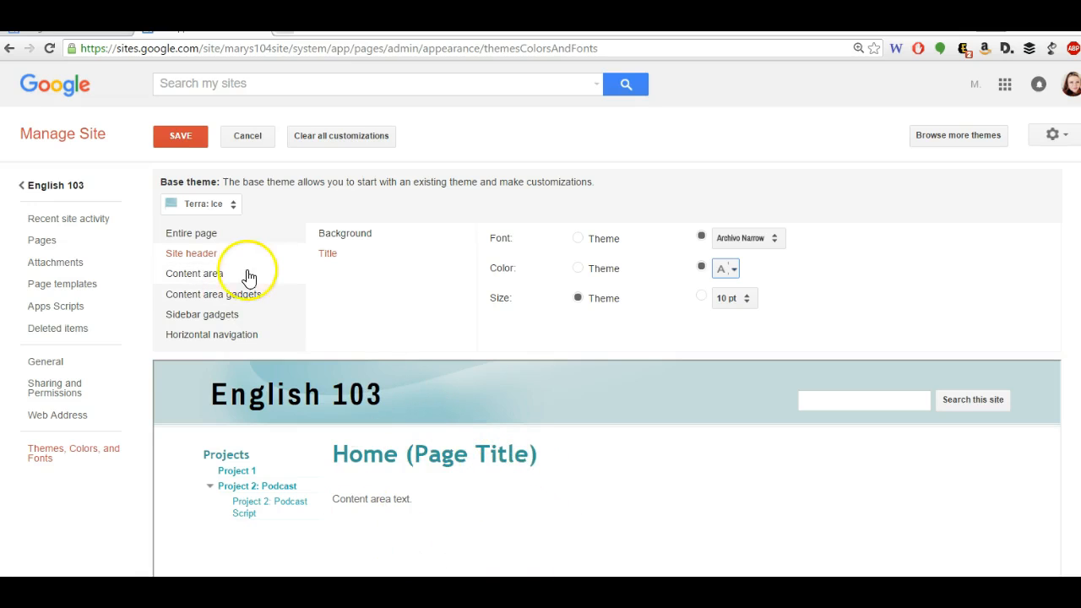
# Step: Set the content area's page title to the custom font Archivo Narrow
pyautogui.click(214, 274)
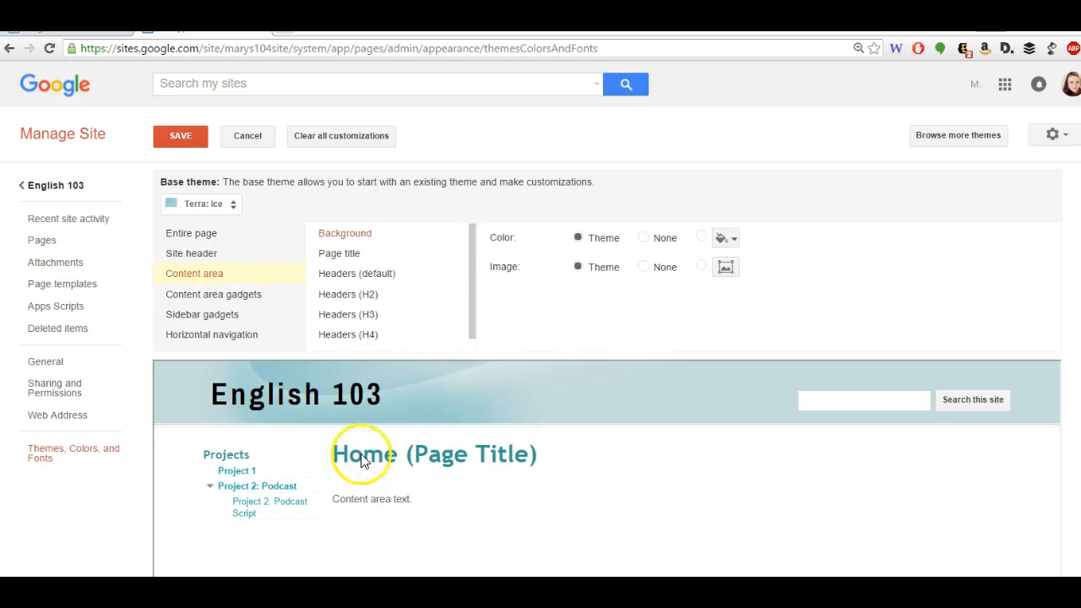
pyautogui.click(351, 255)
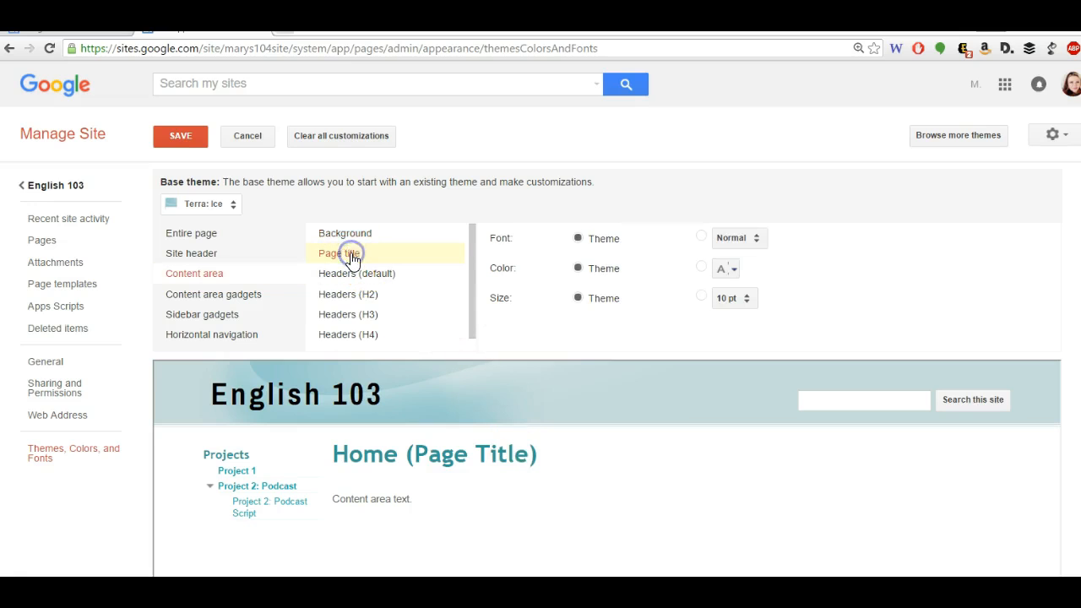
pyautogui.click(700, 239)
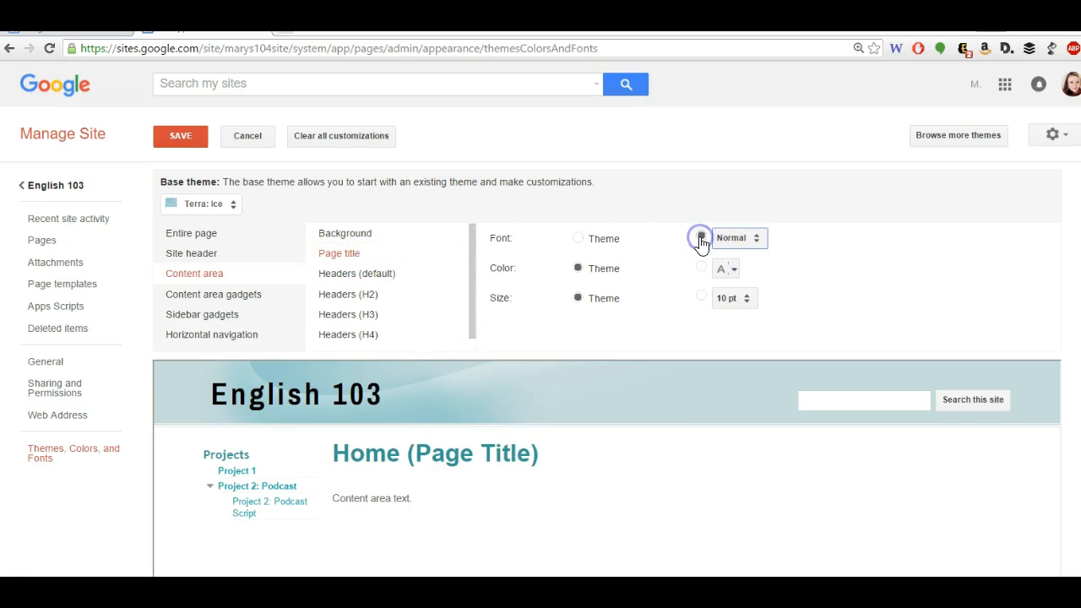
pyautogui.click(743, 239)
pyautogui.scroll(-1, 796, 319)
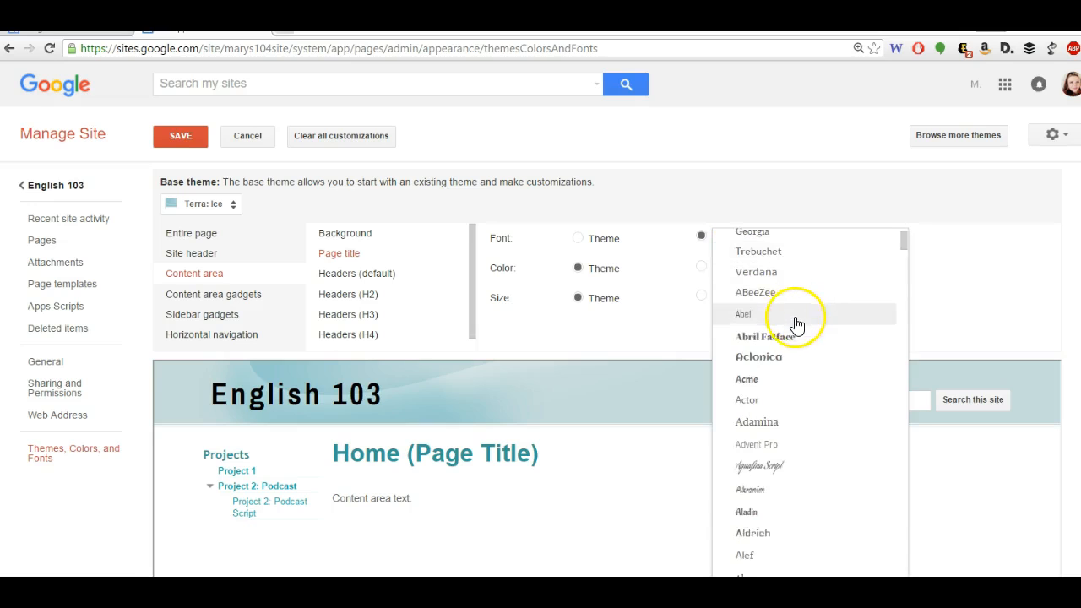
pyautogui.scroll(-3, 796, 324)
pyautogui.scroll(-9, 796, 328)
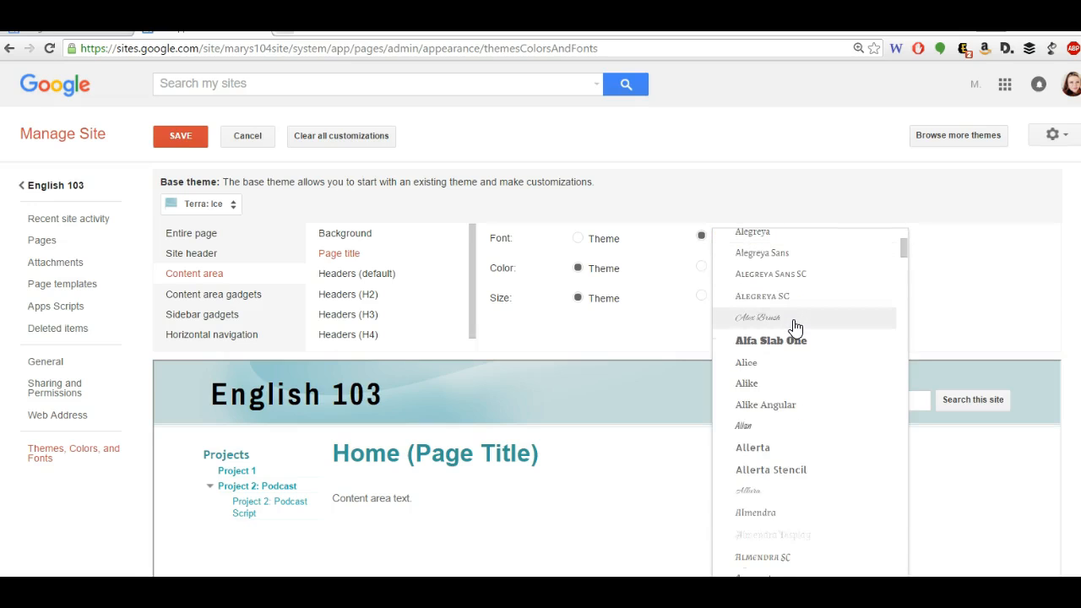
pyautogui.scroll(-5, 794, 329)
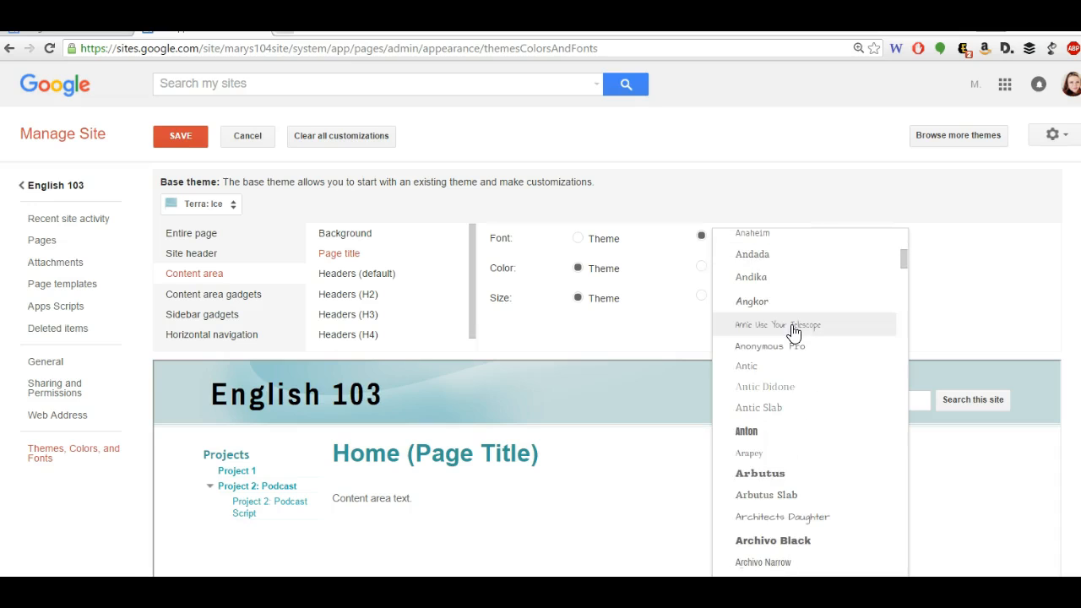
pyautogui.scroll(-3, 793, 331)
pyautogui.click(784, 424)
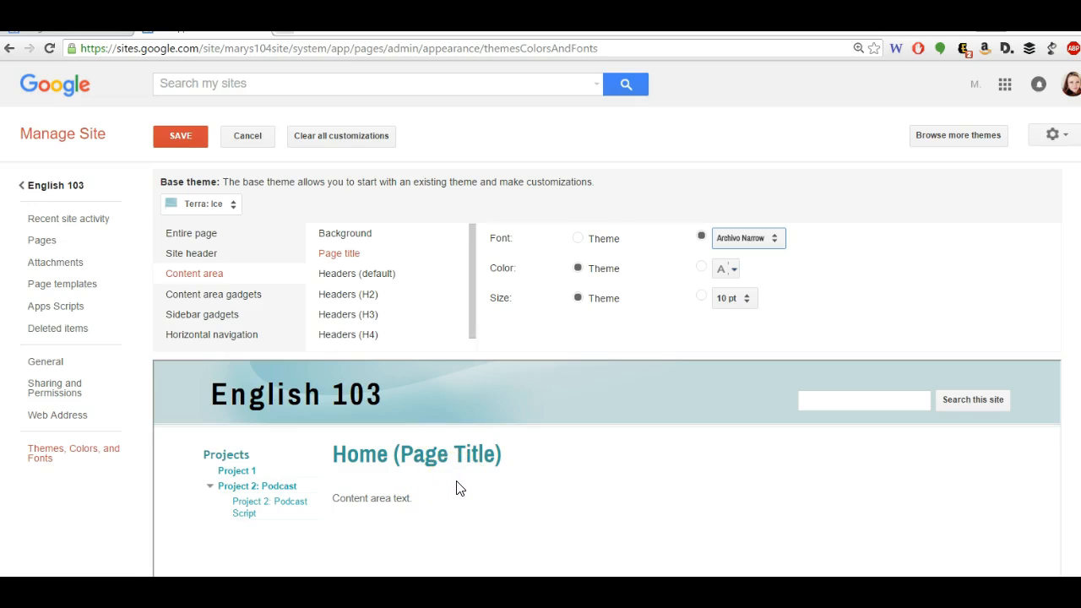
# Step: Set the content area's text to the custom font Archivo Narrow
pyautogui.scroll(-2, 416, 262)
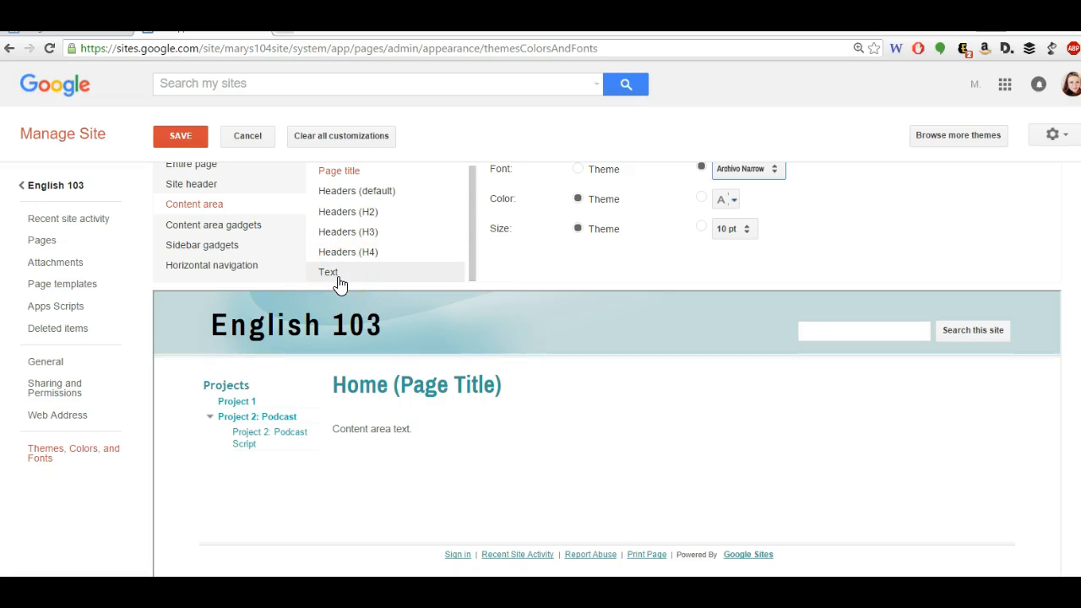
pyautogui.click(414, 431)
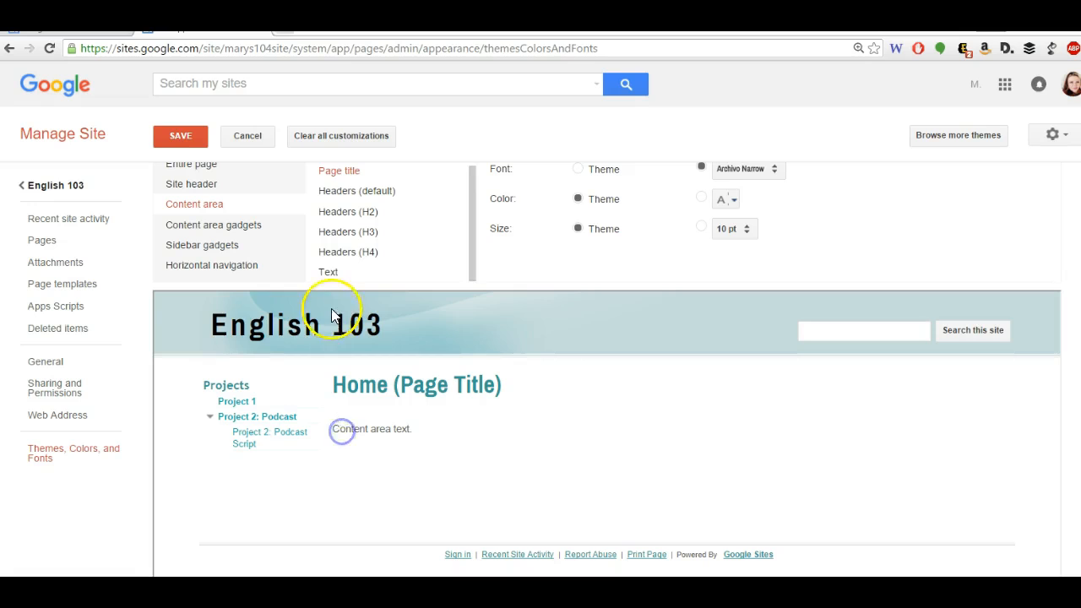
pyautogui.click(333, 274)
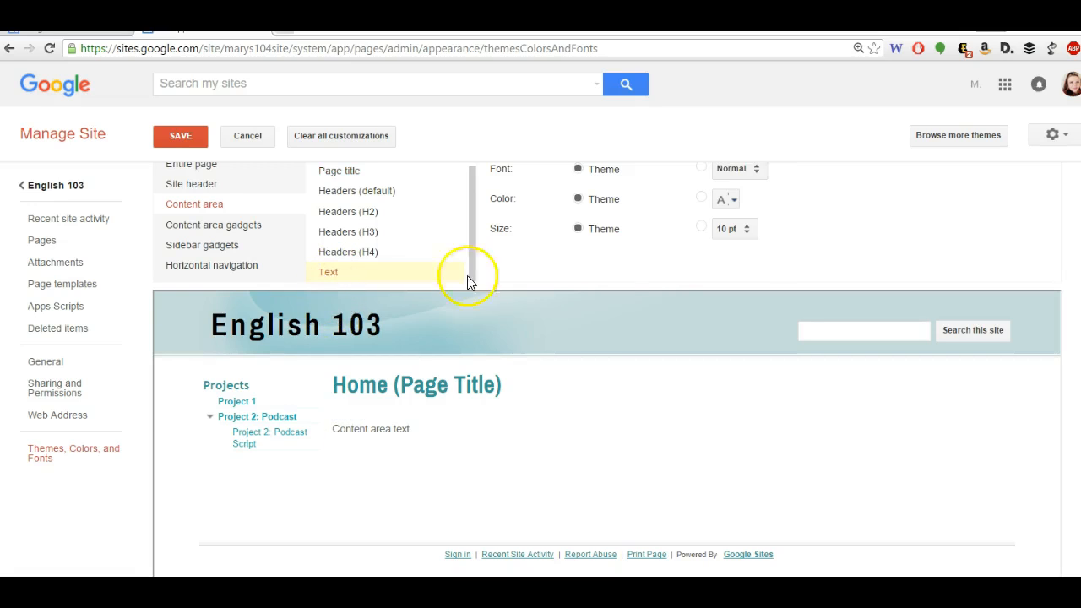
pyautogui.click(733, 237)
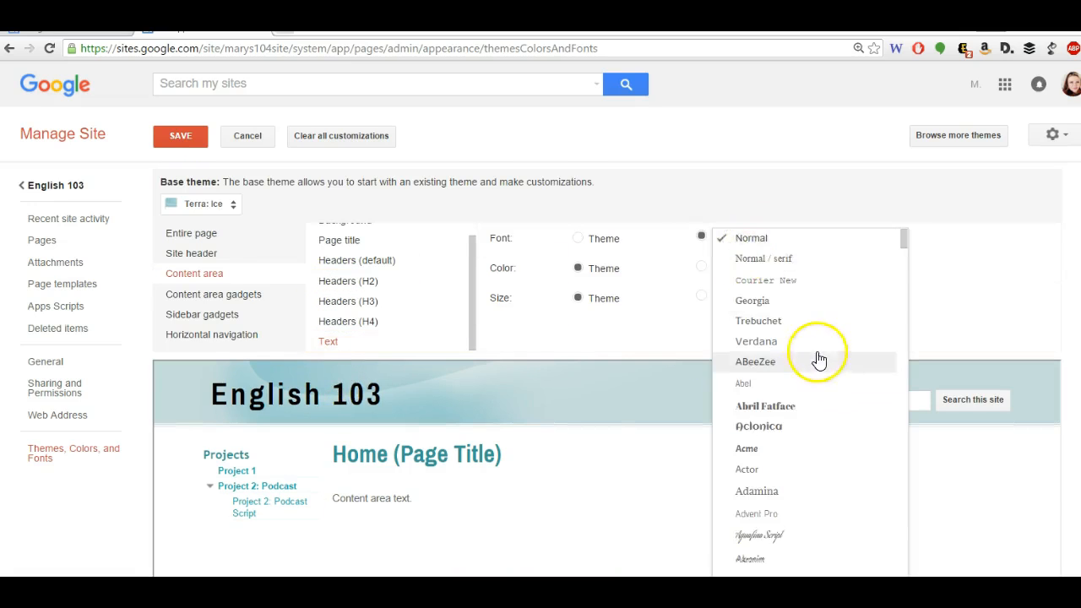
pyautogui.scroll(-10, 819, 363)
pyautogui.scroll(-8, 819, 384)
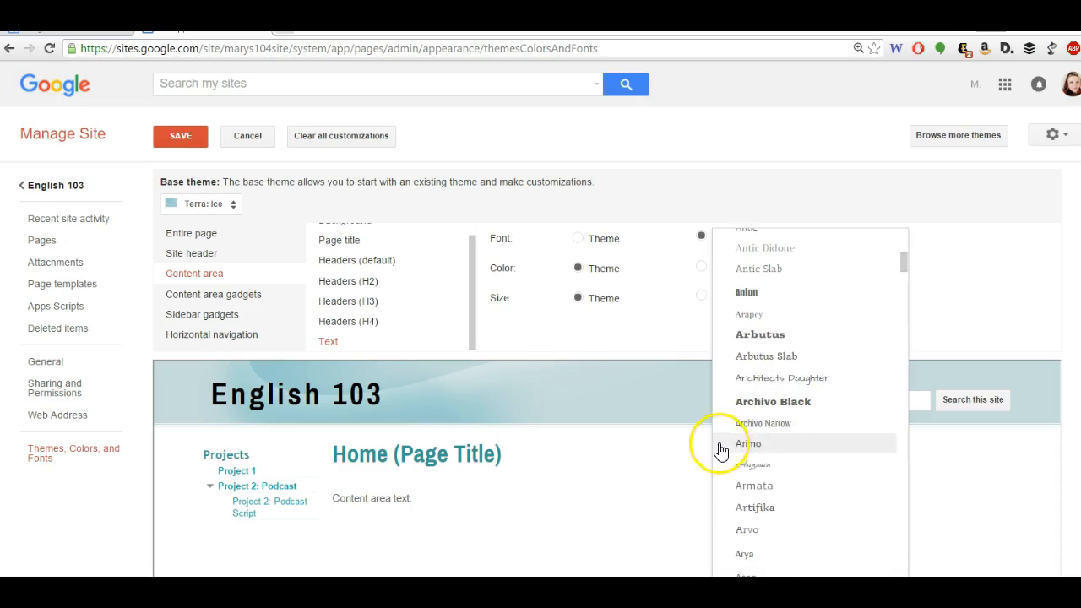
pyautogui.click(743, 423)
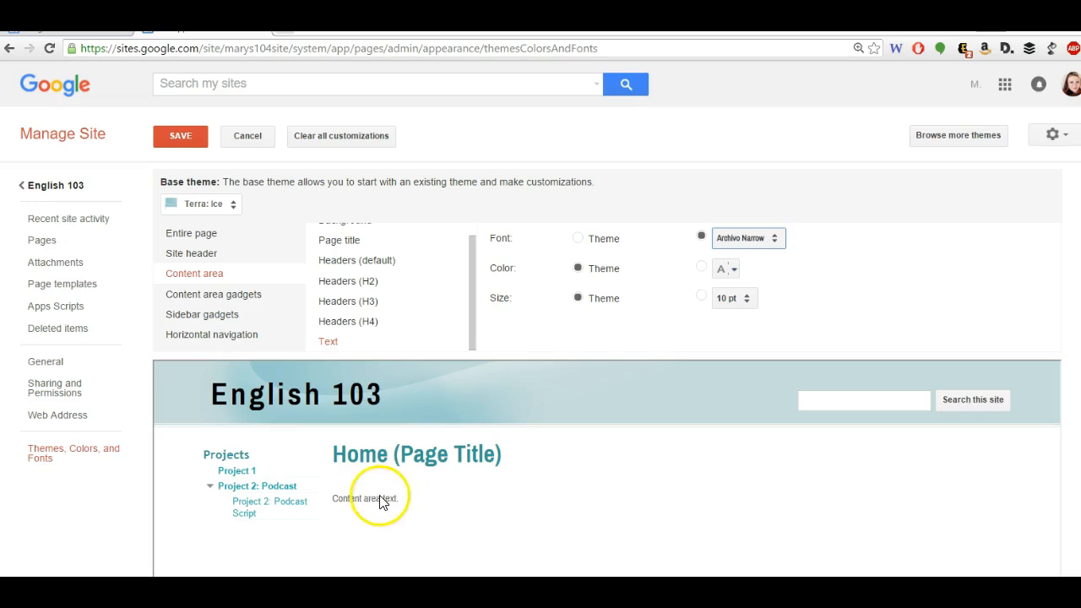
# Step: Give the content area's text a custom size of 12 pt and a black color
pyautogui.click(702, 298)
pyautogui.click(747, 300)
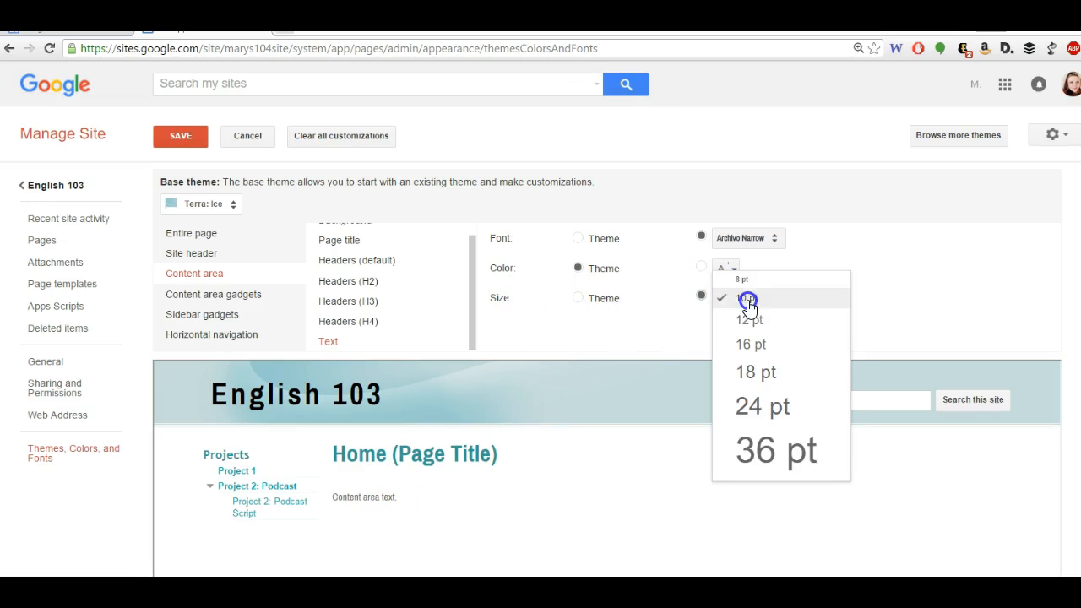
pyautogui.click(752, 323)
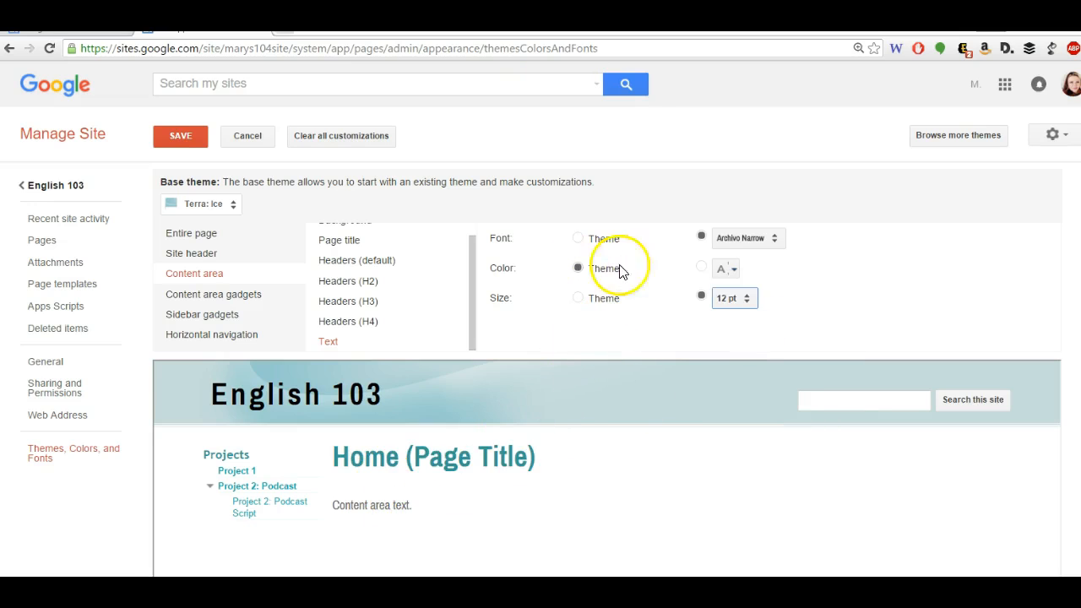
pyautogui.click(731, 269)
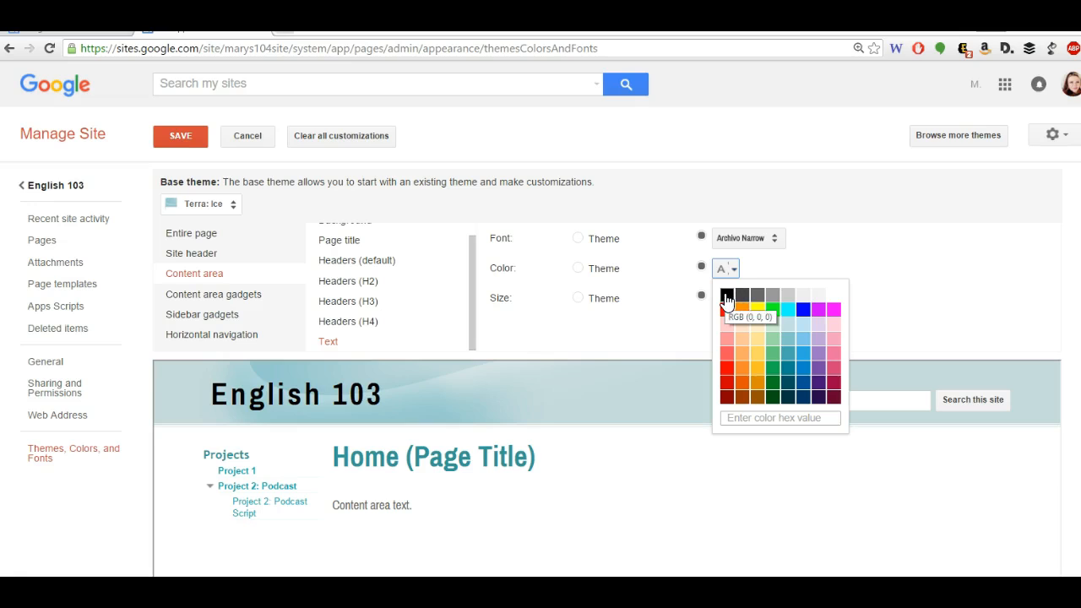
pyautogui.click(726, 298)
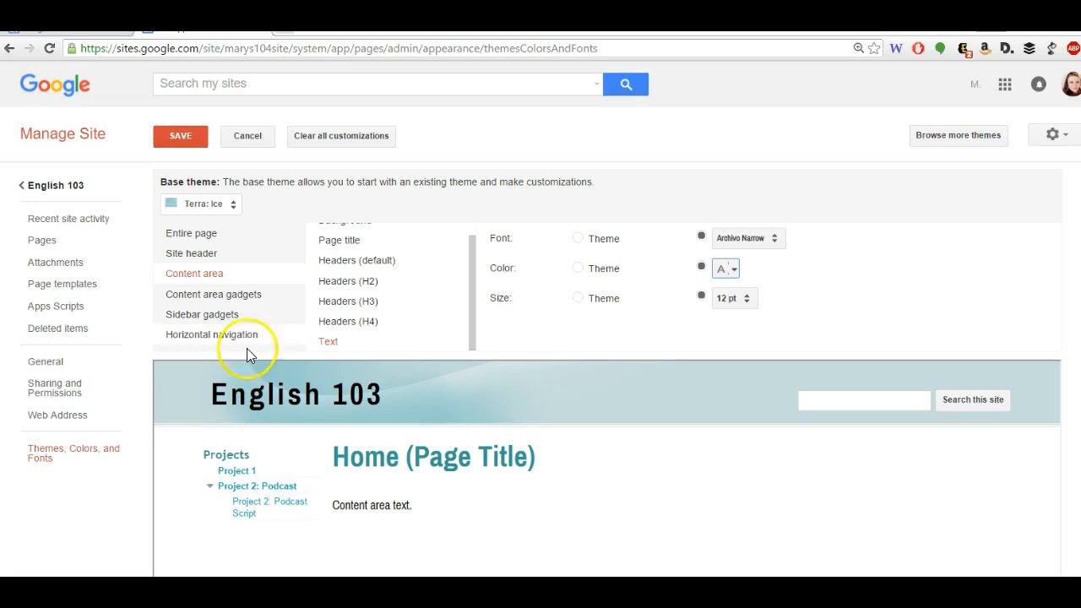
# Step: Set the sidebar gadgets' title to the Archivo Narrow font at a custom size of 12 pt
pyautogui.click(252, 297)
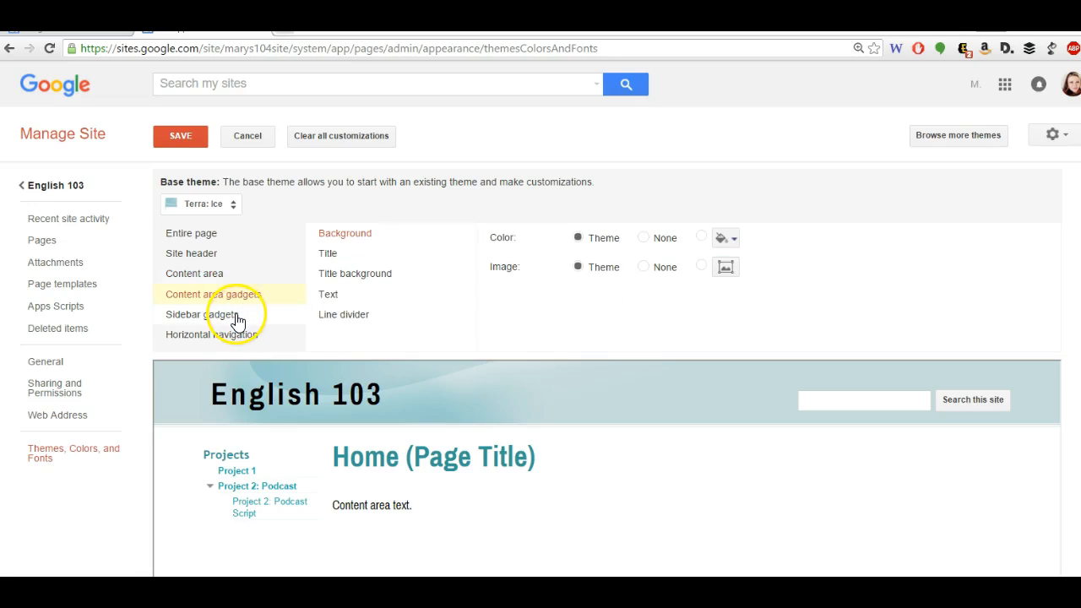
pyautogui.click(237, 317)
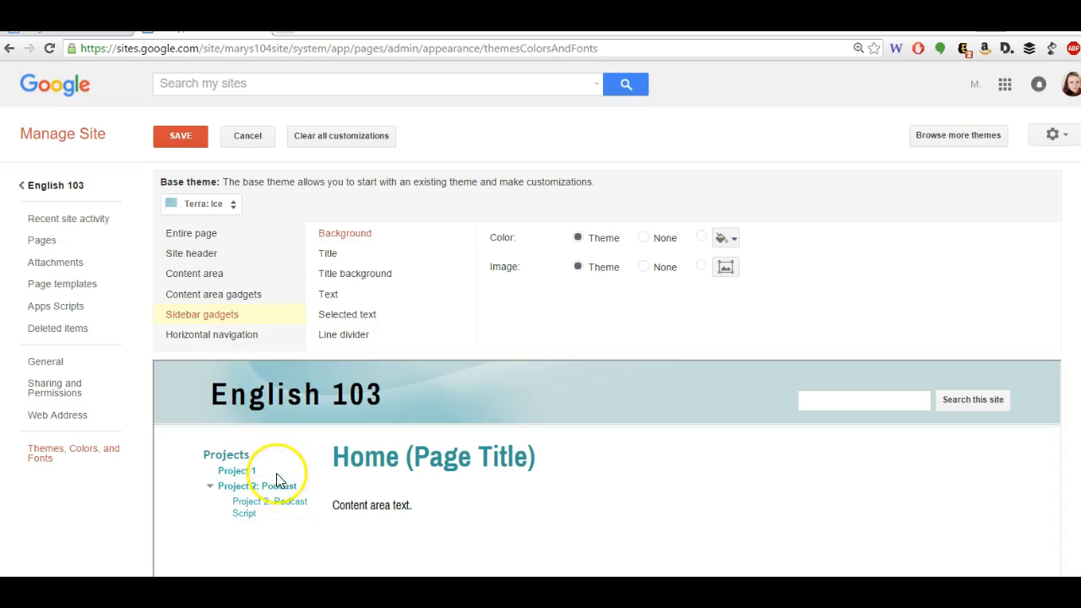
pyautogui.click(329, 255)
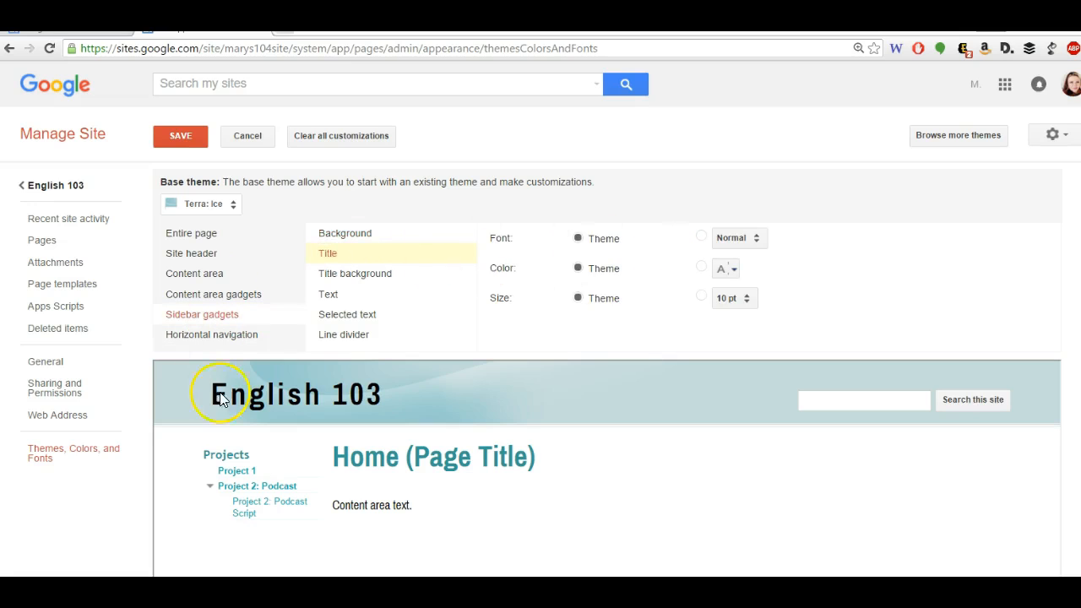
pyautogui.click(702, 238)
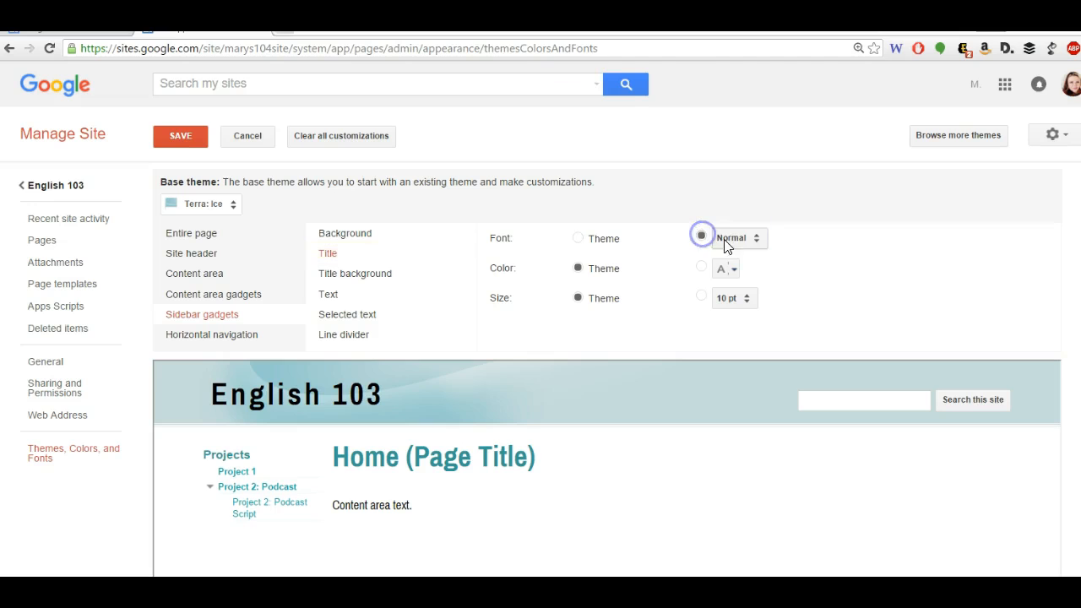
pyautogui.click(737, 241)
pyautogui.scroll(-8, 832, 424)
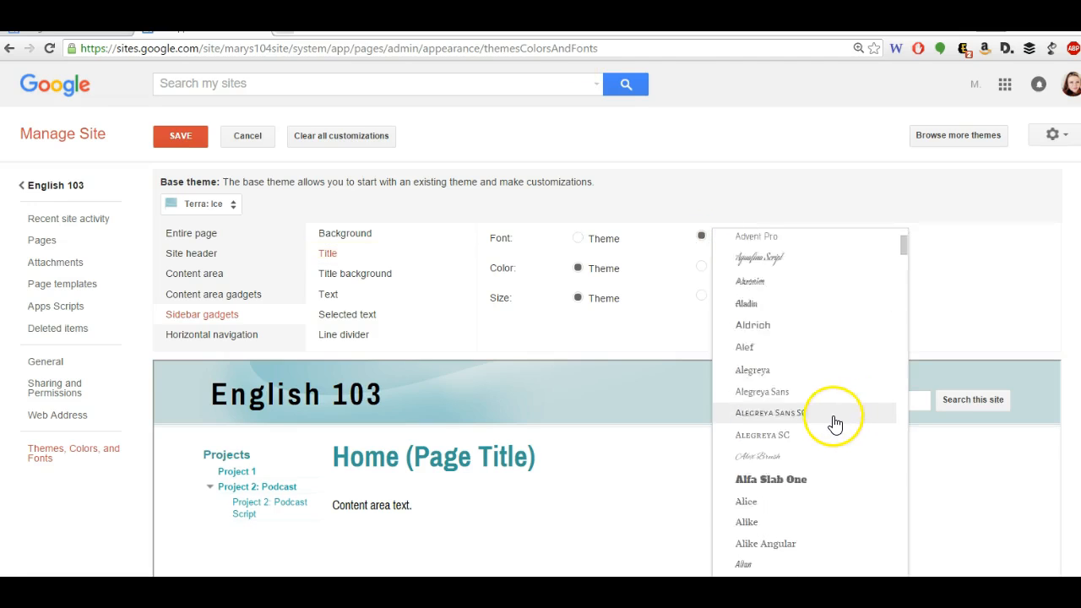
pyautogui.scroll(-6, 830, 426)
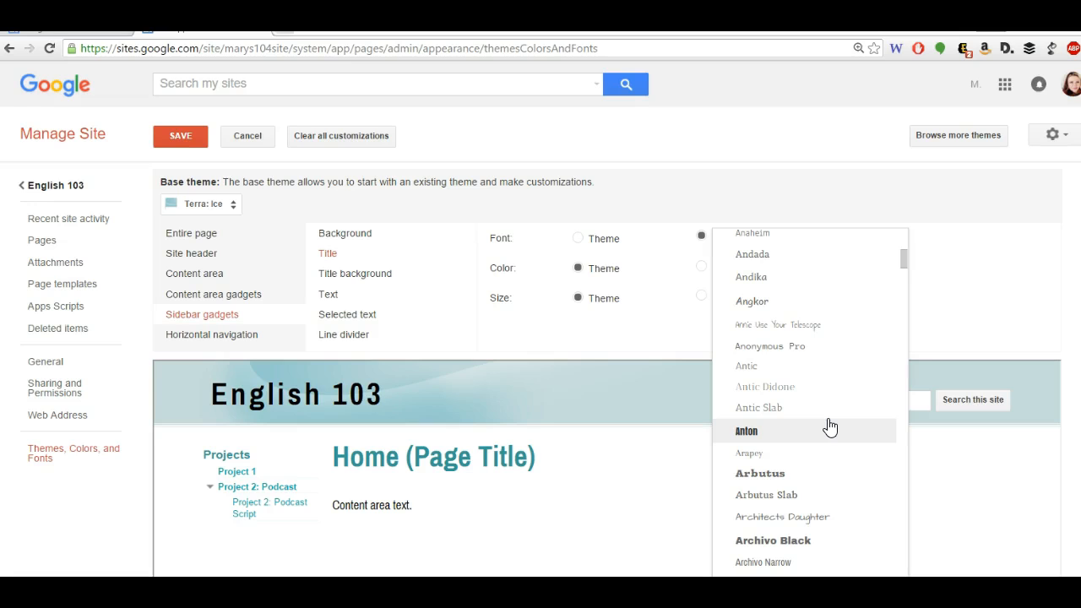
pyautogui.scroll(-2, 830, 426)
pyautogui.click(767, 495)
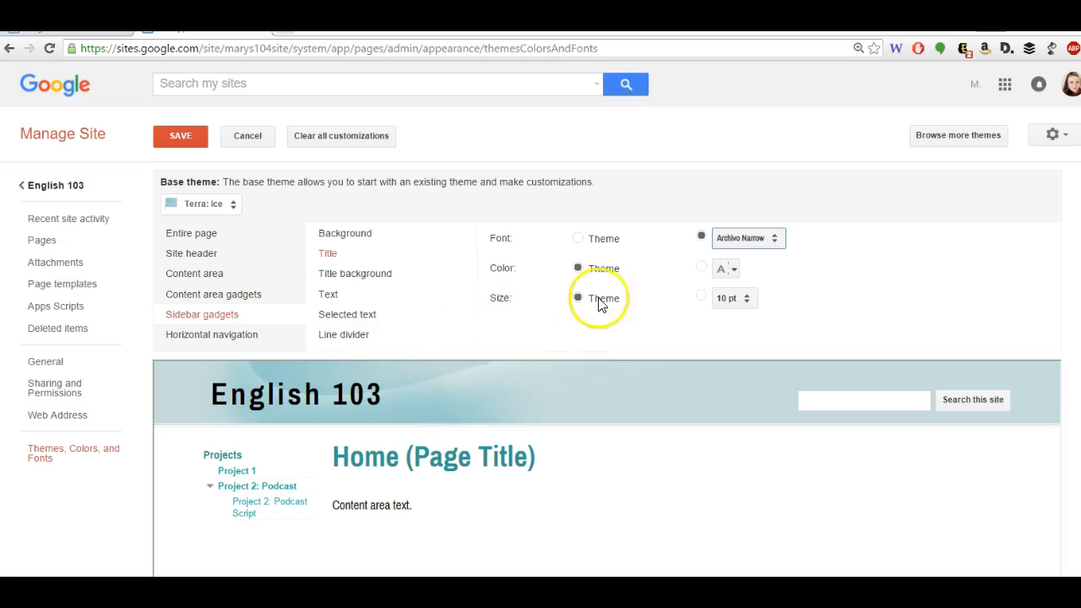
pyautogui.click(732, 301)
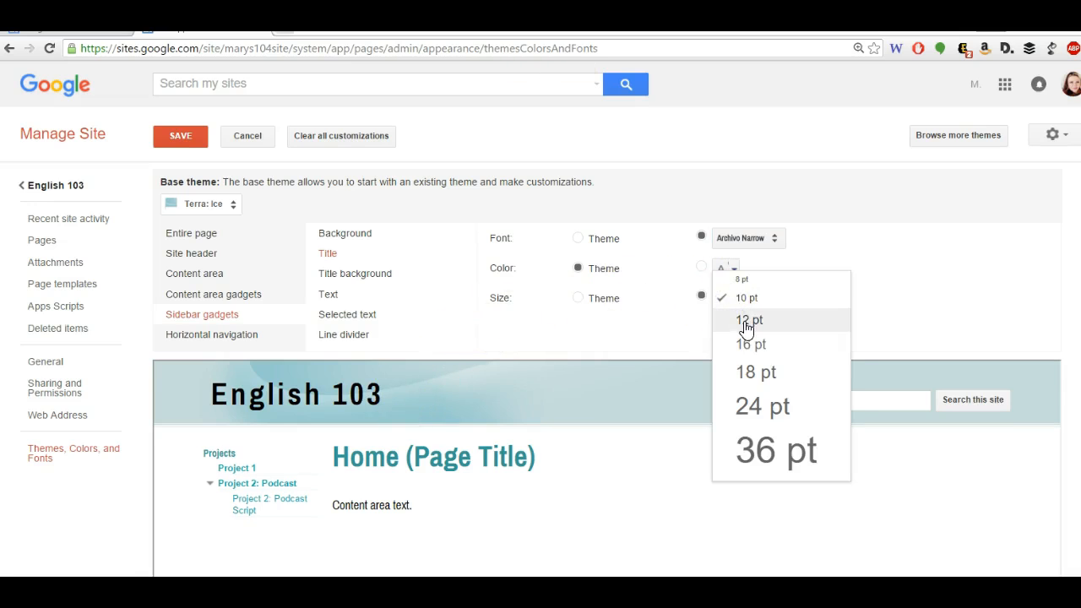
pyautogui.click(745, 320)
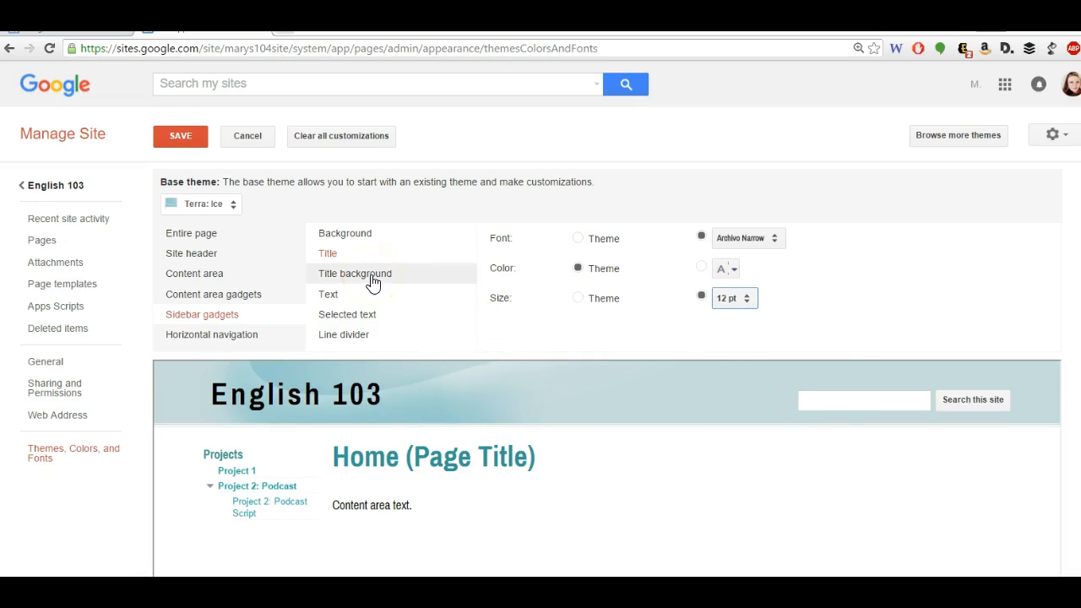
# Step: Set the sidebar gadgets' text to the custom font Archivo Narrow
pyautogui.click(336, 302)
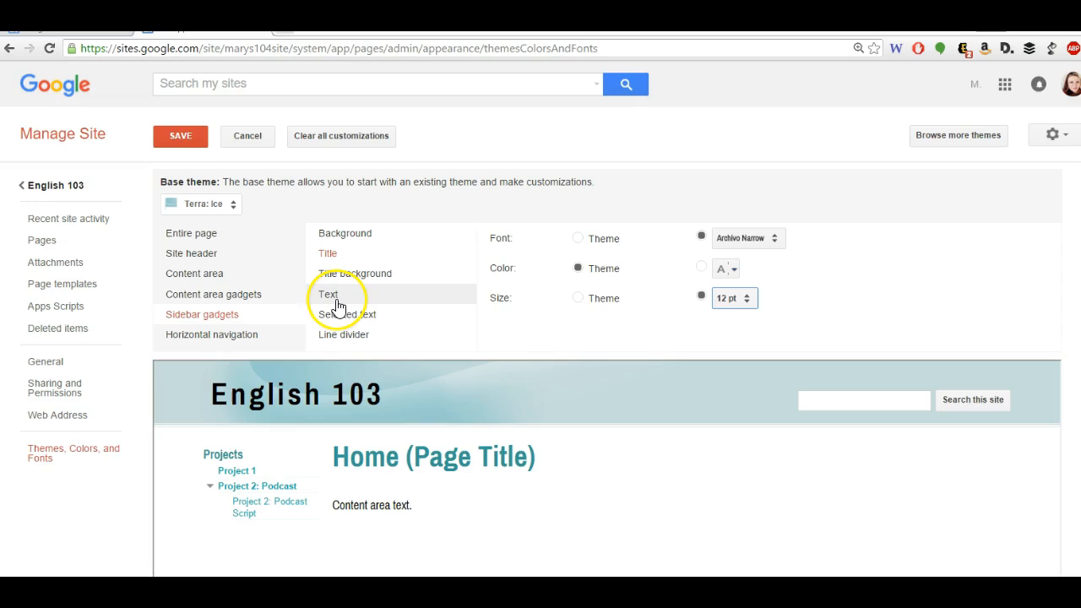
pyautogui.click(426, 302)
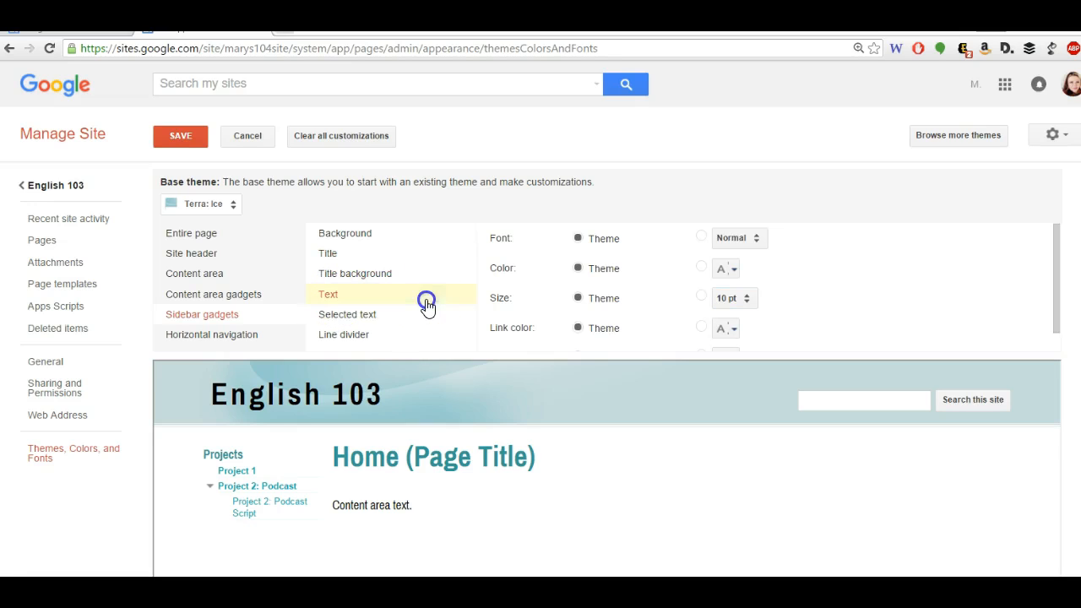
pyautogui.click(700, 236)
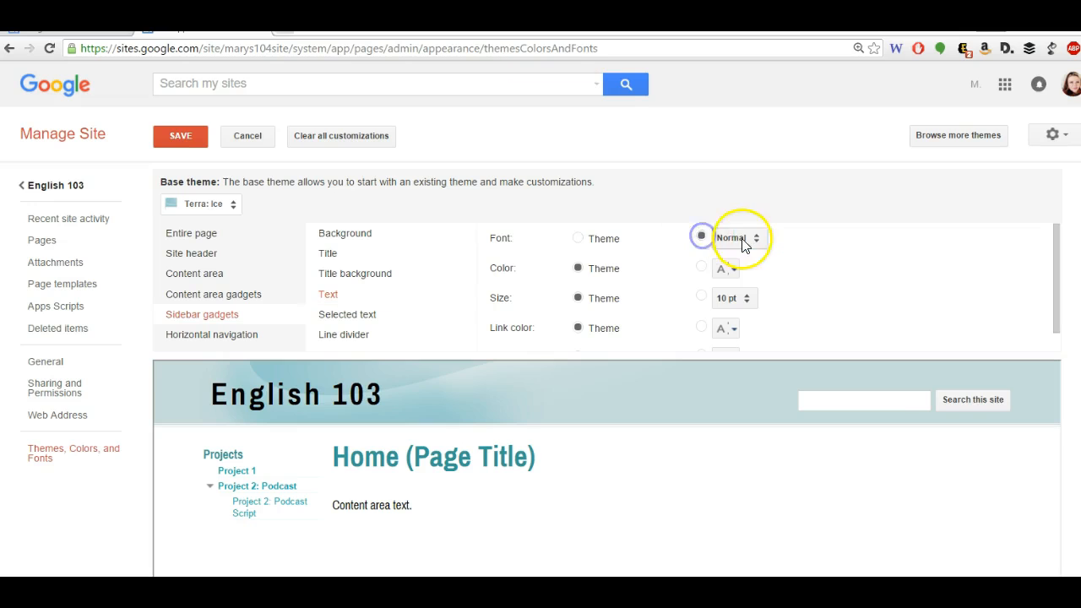
pyautogui.click(743, 240)
pyautogui.scroll(-8, 768, 304)
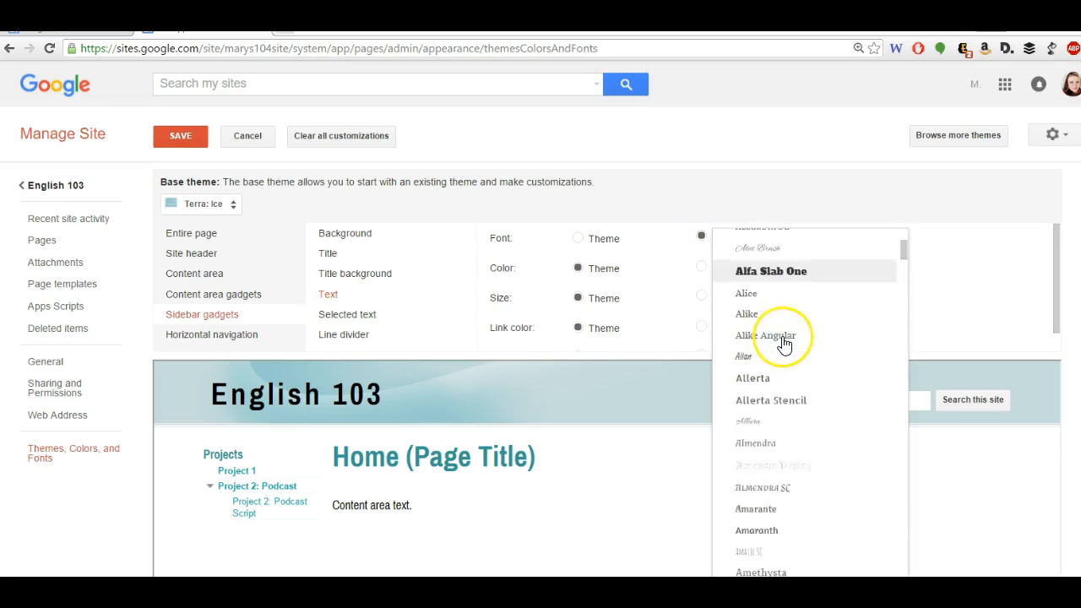
pyautogui.scroll(-3, 784, 344)
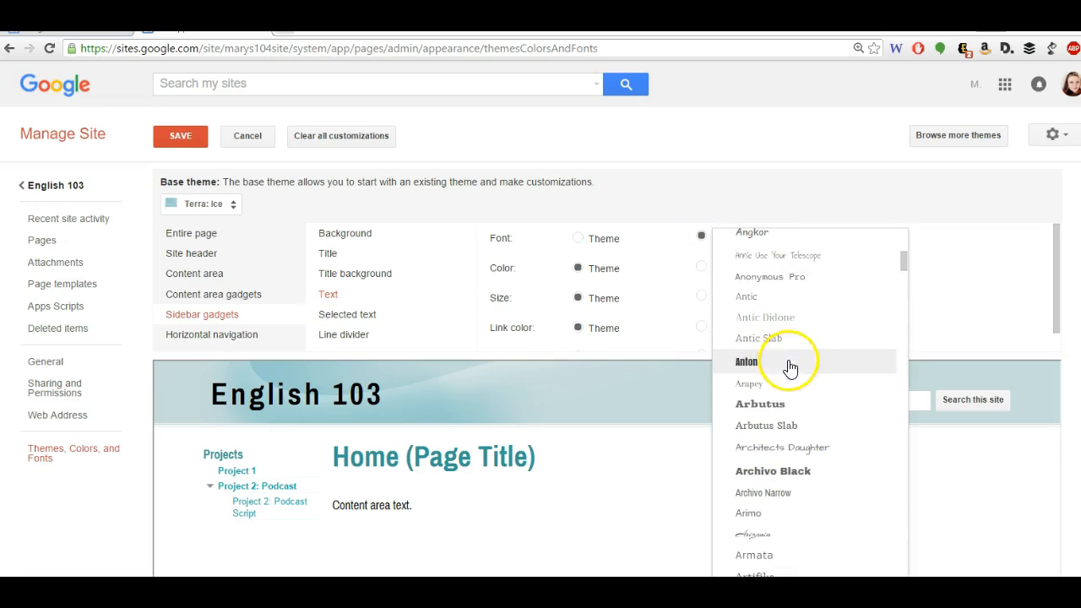
pyautogui.click(784, 496)
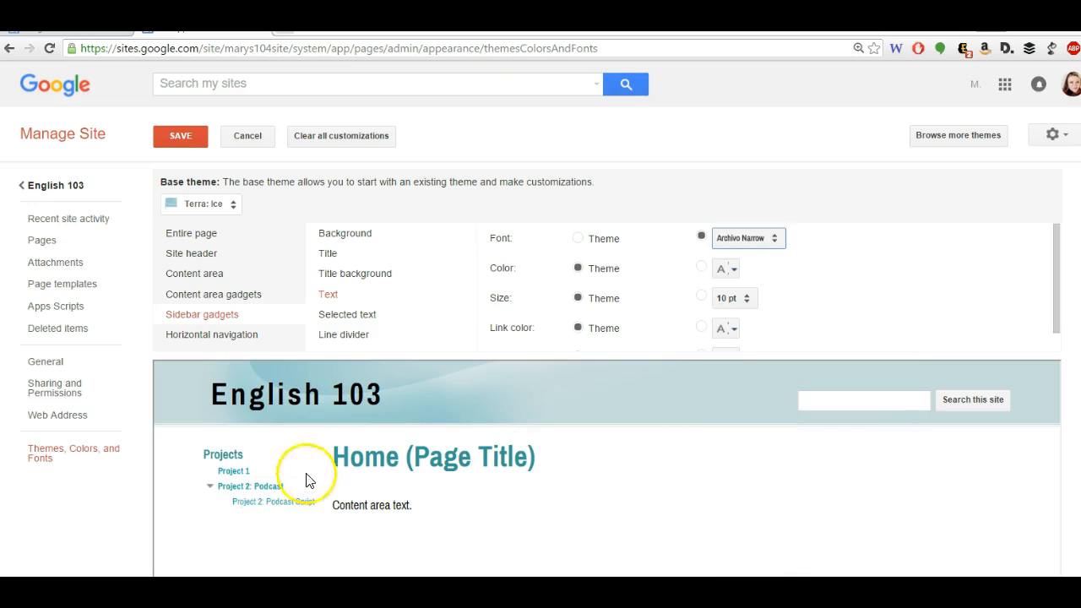
# Step: Give the sidebar gadgets' text a custom dark blue color
pyautogui.click(732, 274)
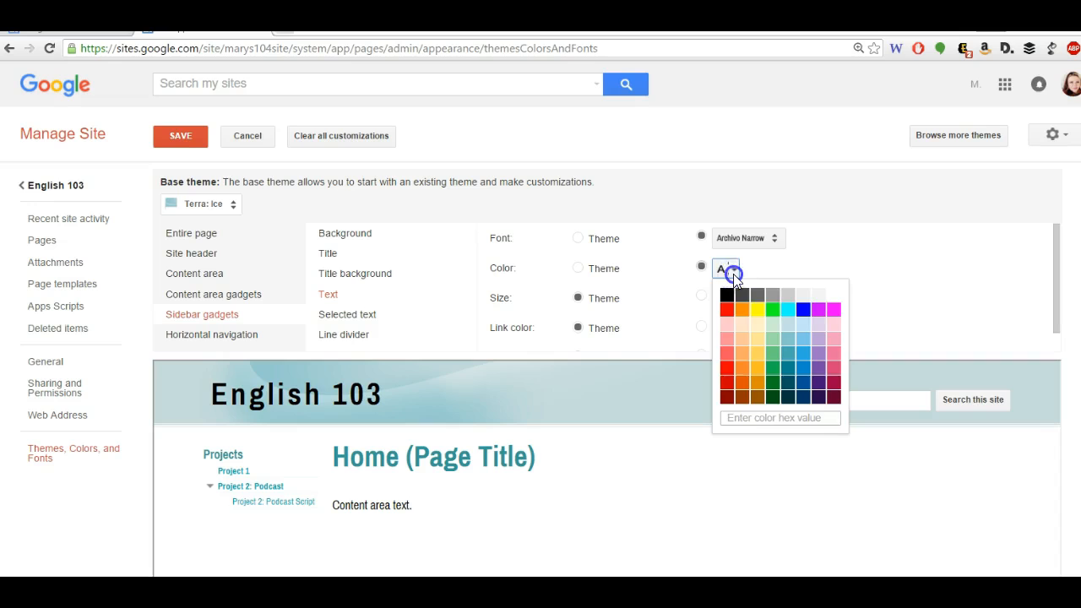
pyautogui.click(732, 274)
pyautogui.click(733, 275)
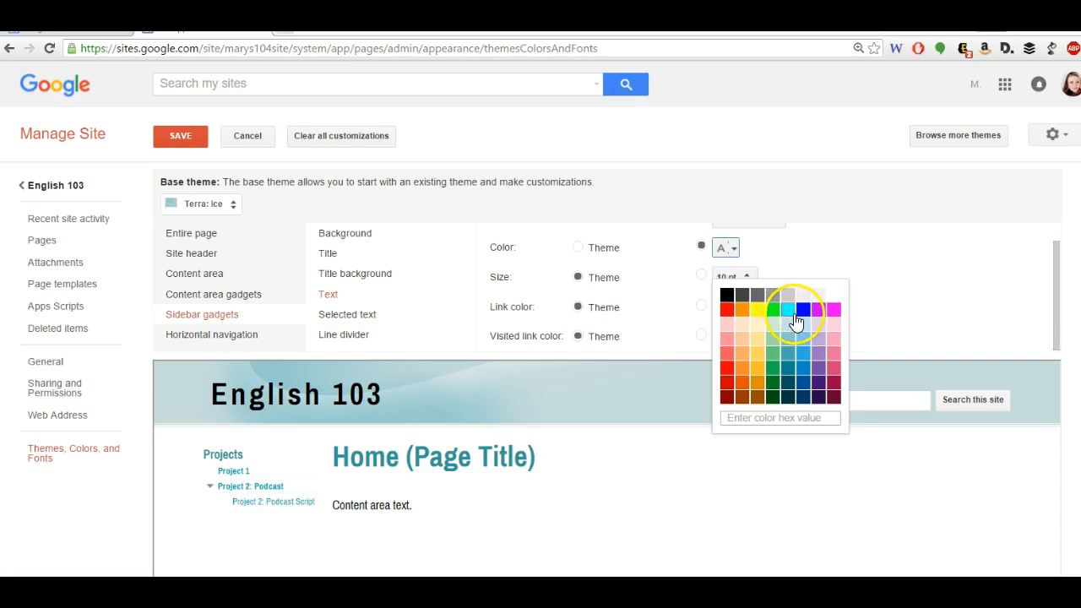
pyautogui.click(803, 390)
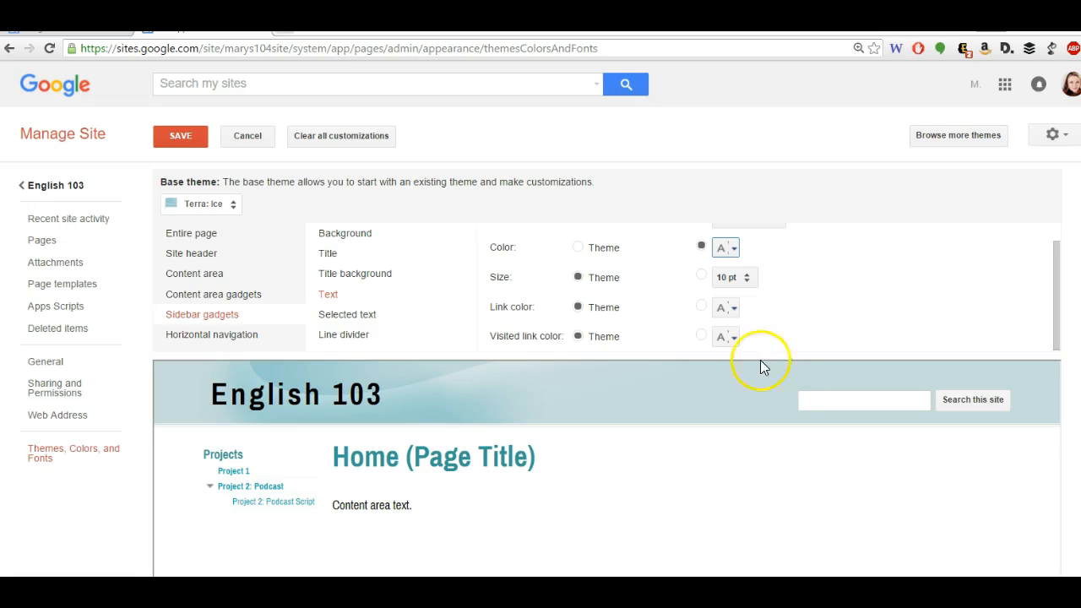
# Step: Give the sidebar gadgets' text a custom dark purple link color and a dark teal visited link color
pyautogui.click(732, 310)
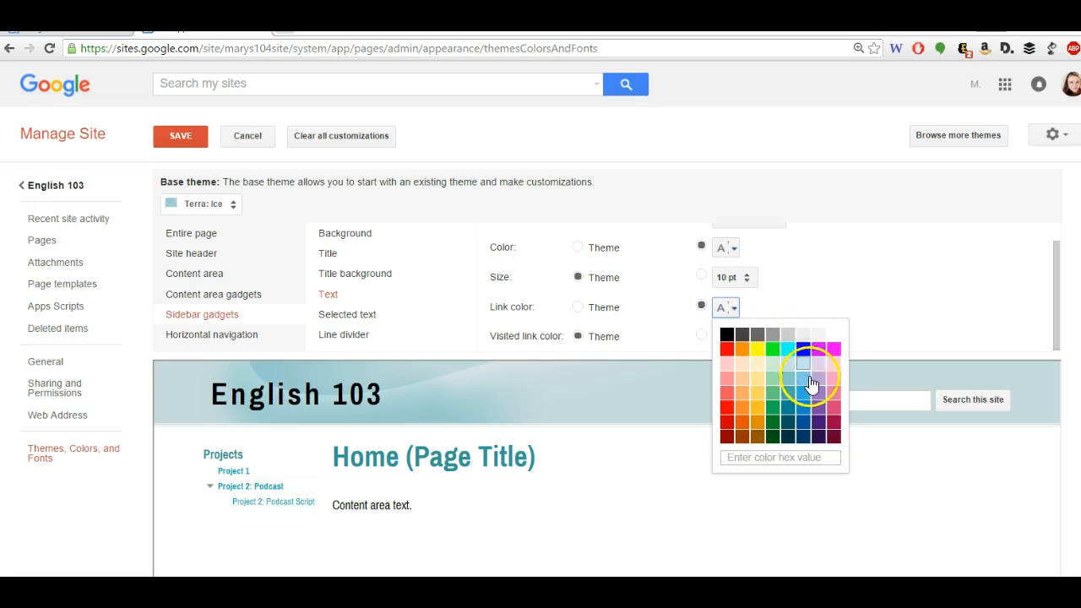
pyautogui.click(818, 426)
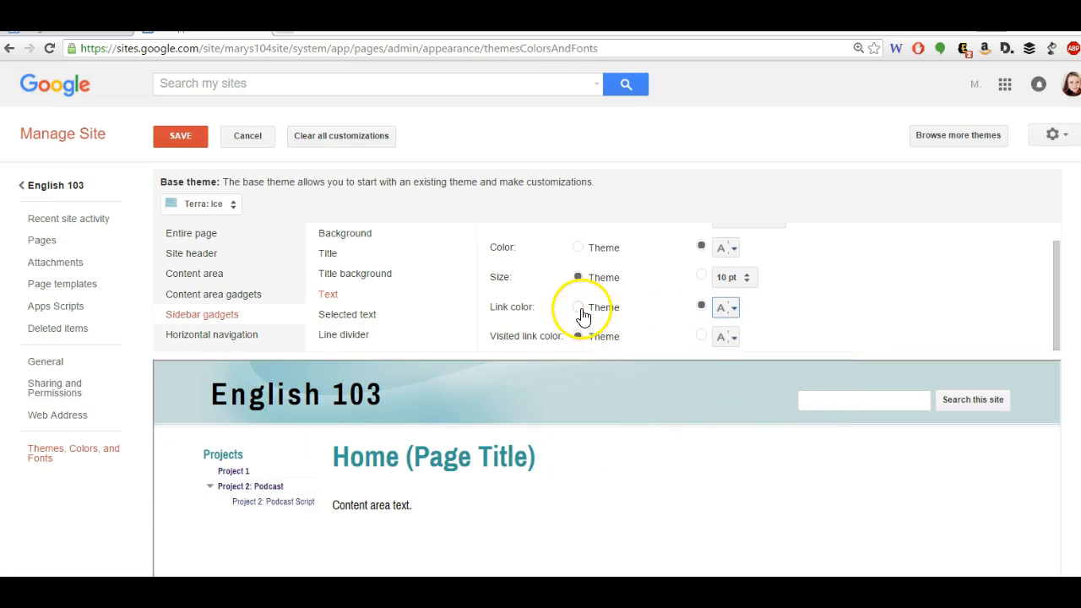
pyautogui.click(700, 335)
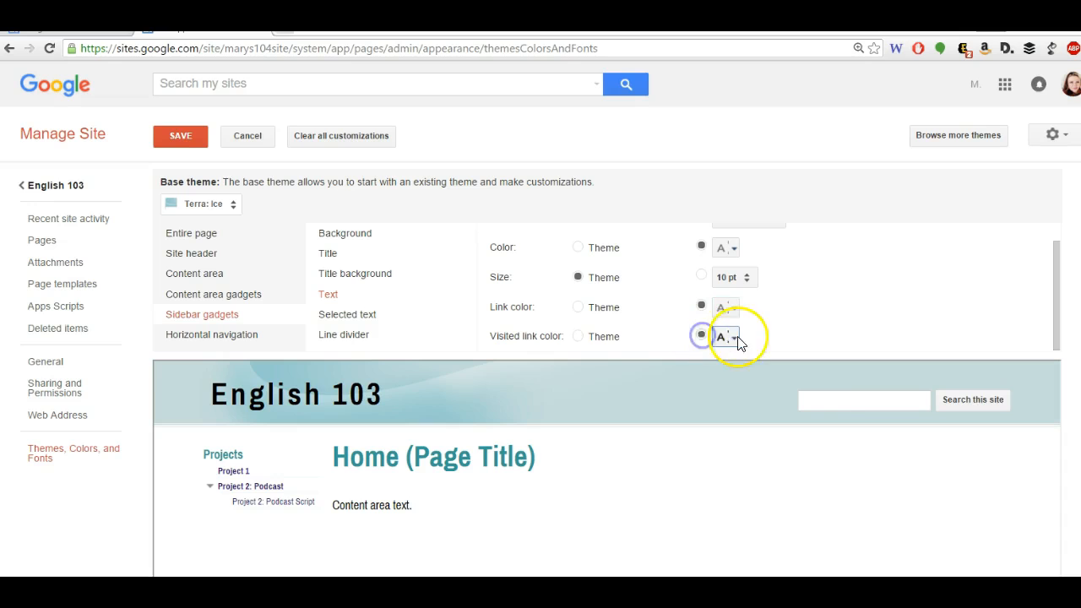
pyautogui.click(734, 337)
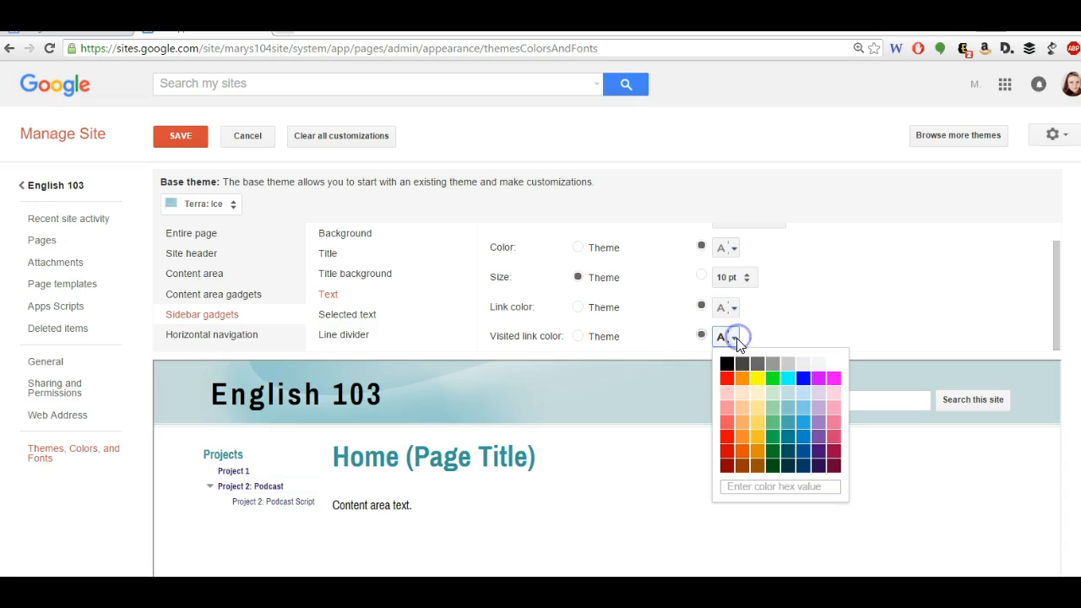
pyautogui.click(787, 451)
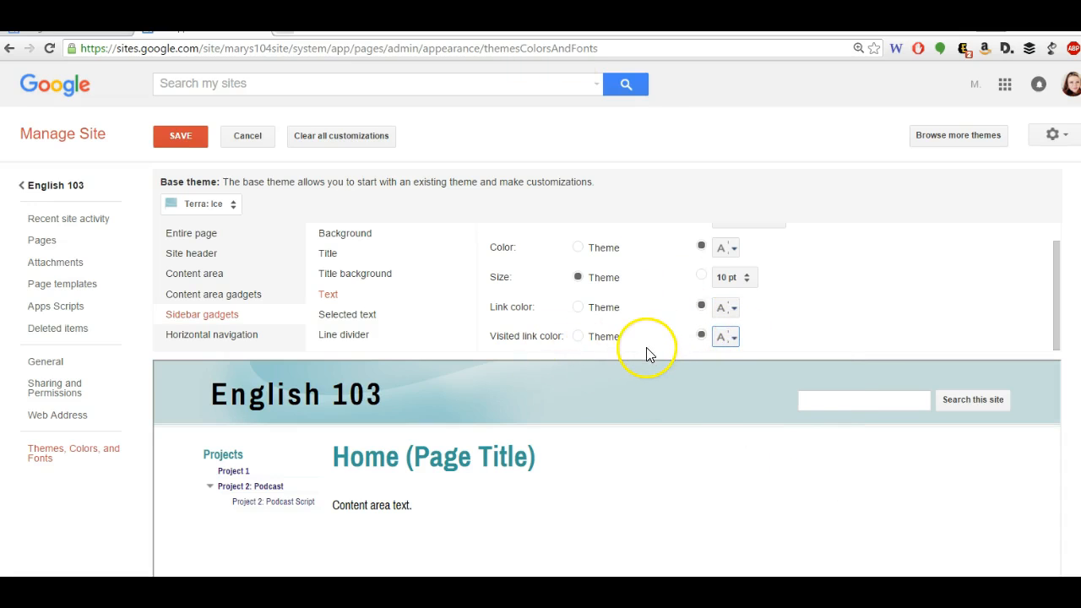
# Step: Set the sidebar gadgets' text to a custom size of 12 pt
pyautogui.scroll(1, 646, 347)
pyautogui.click(701, 297)
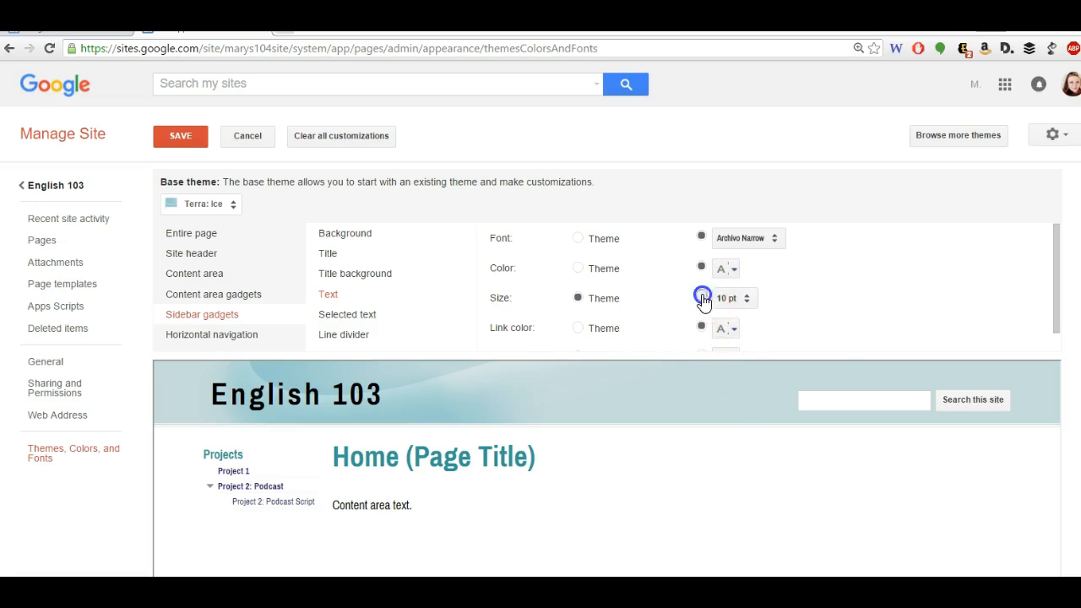
pyautogui.click(746, 298)
pyautogui.click(749, 321)
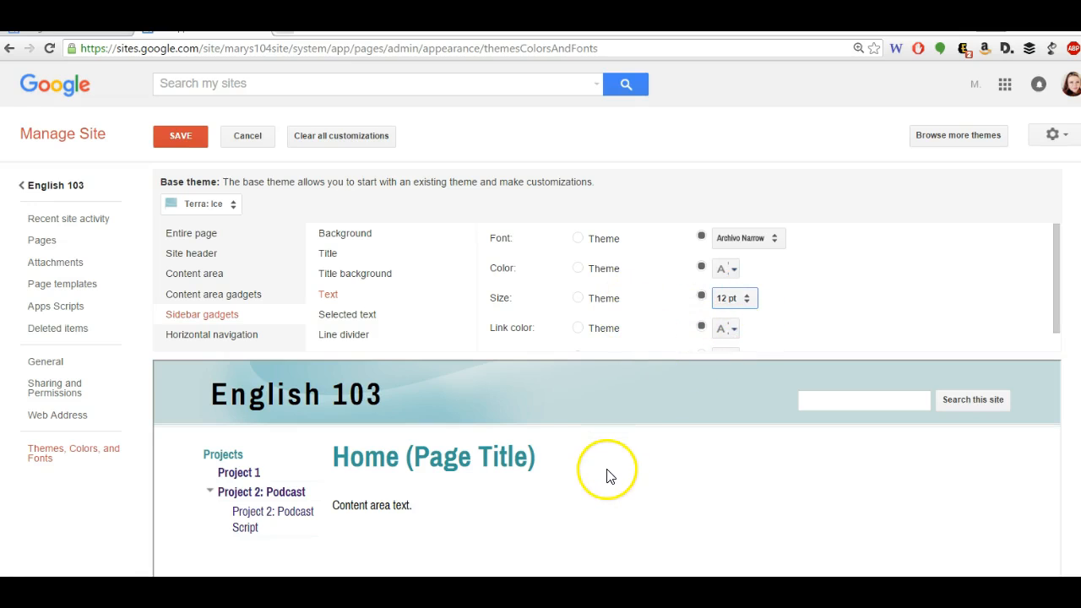
# Step: Increase the sidebar gadgets' title size to 16 pt
pyautogui.click(351, 254)
pyautogui.click(735, 299)
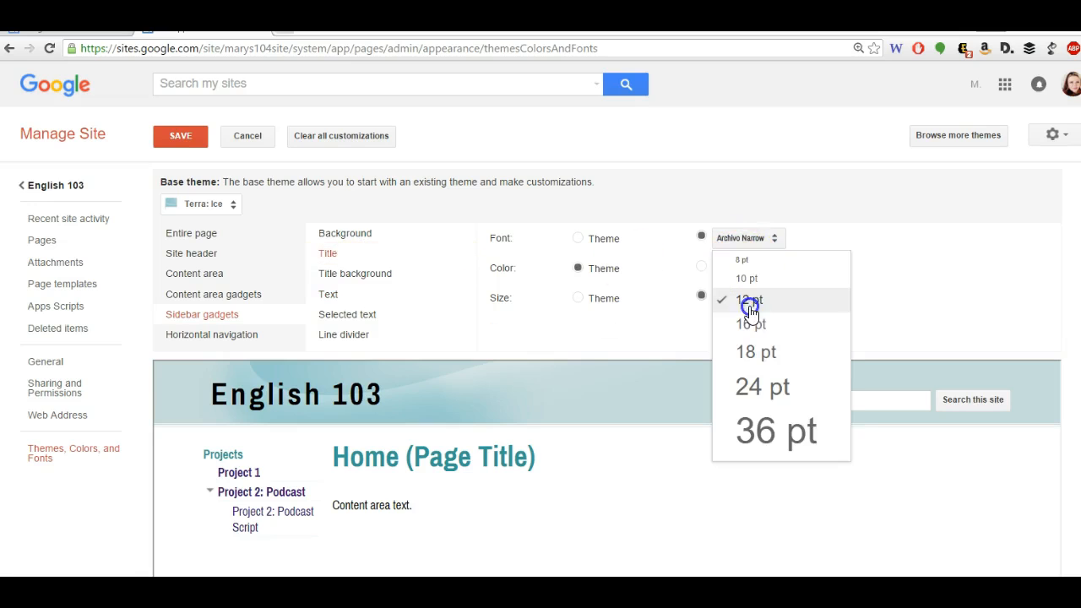
pyautogui.click(754, 326)
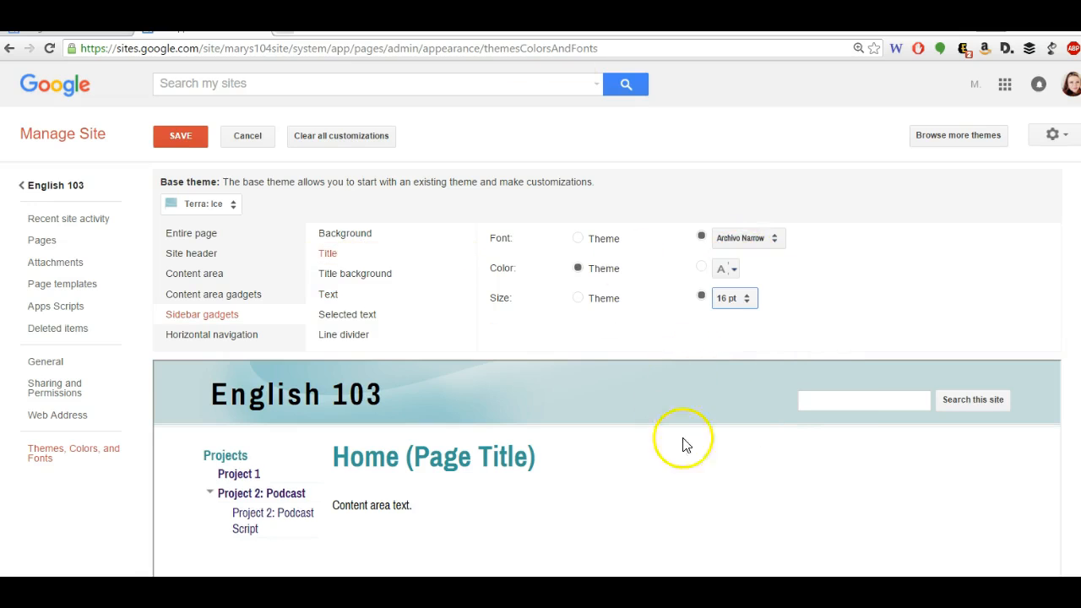
# Step: Review the customized page preview and save the site's theme, color and font changes
pyautogui.scroll(-2, 734, 500)
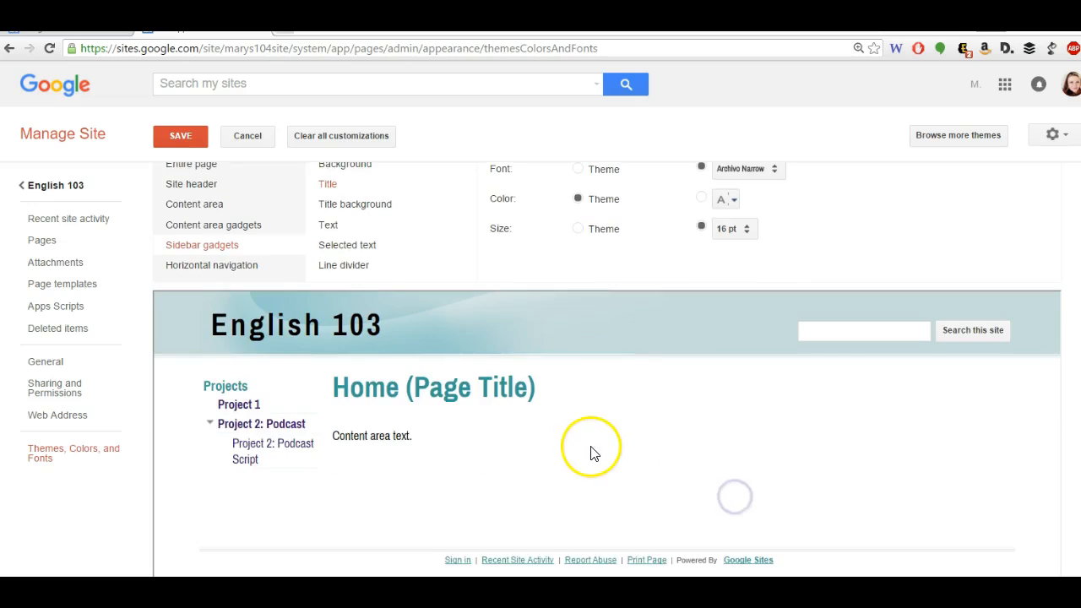
pyautogui.scroll(1, 591, 451)
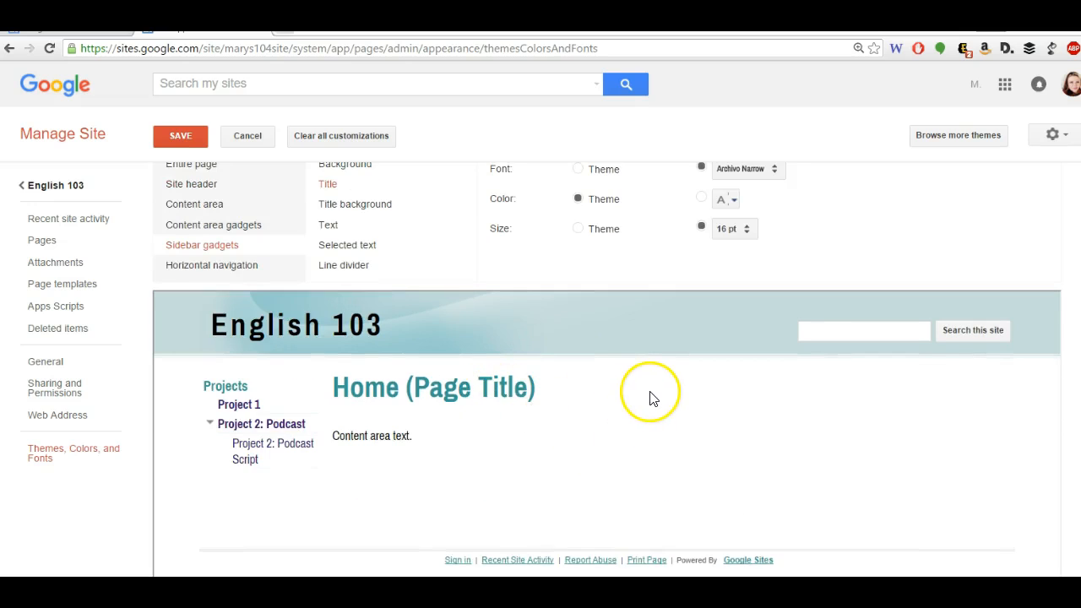
pyautogui.scroll(-1, 650, 393)
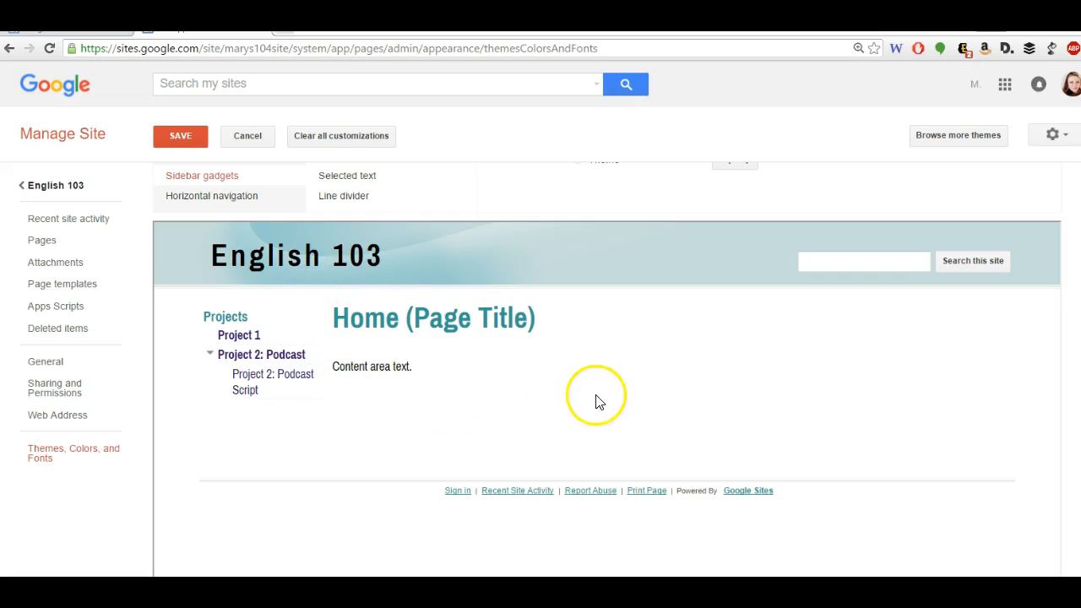
pyautogui.scroll(-1, 775, 515)
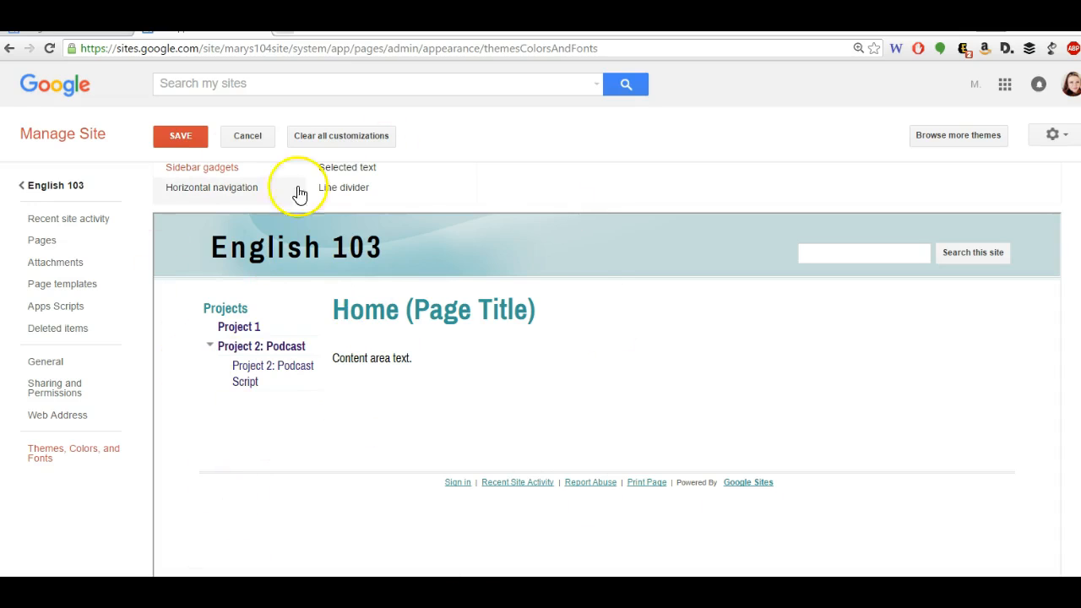
pyautogui.click(185, 141)
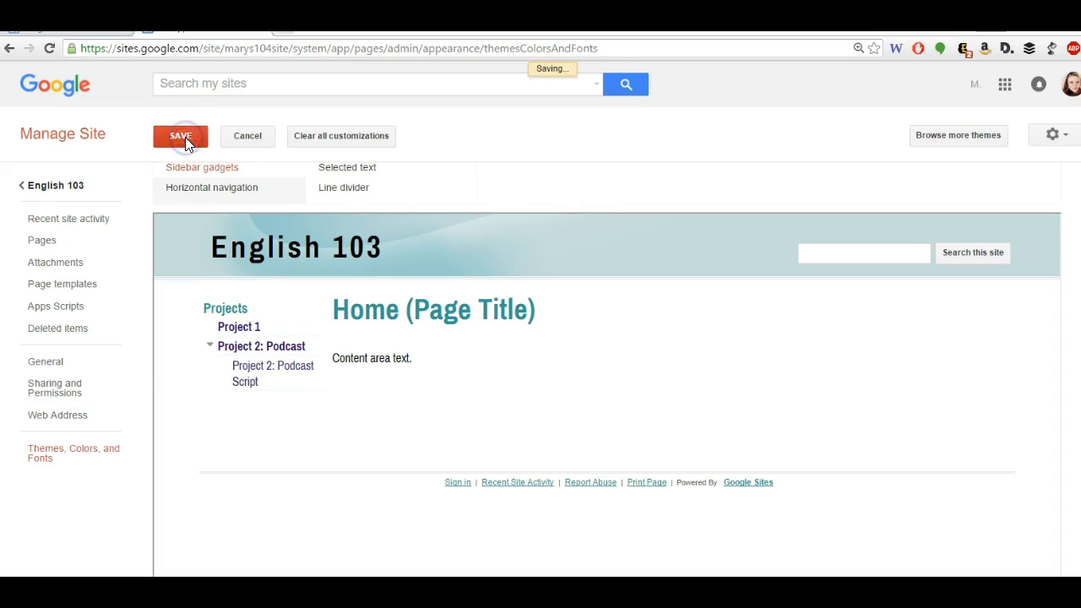